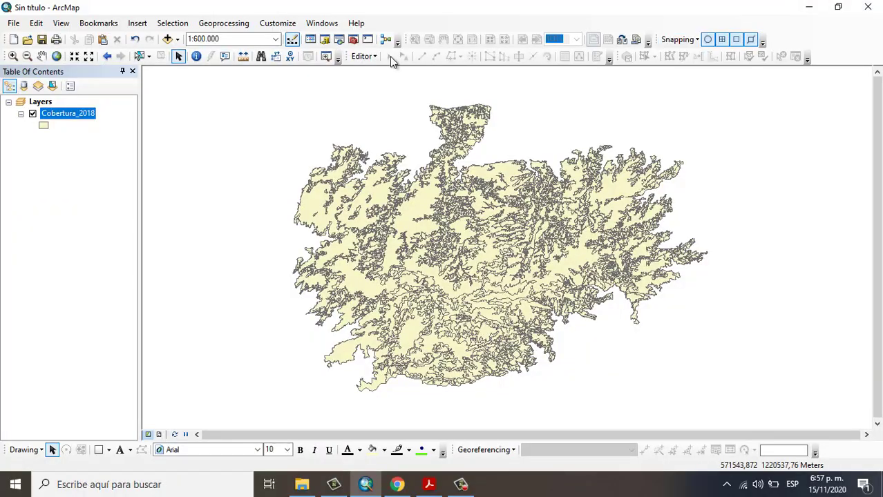
- Start an edit session and open the attribute table of the Cobertura_2018 layer
left_click(362, 58)
left_click(378, 71)
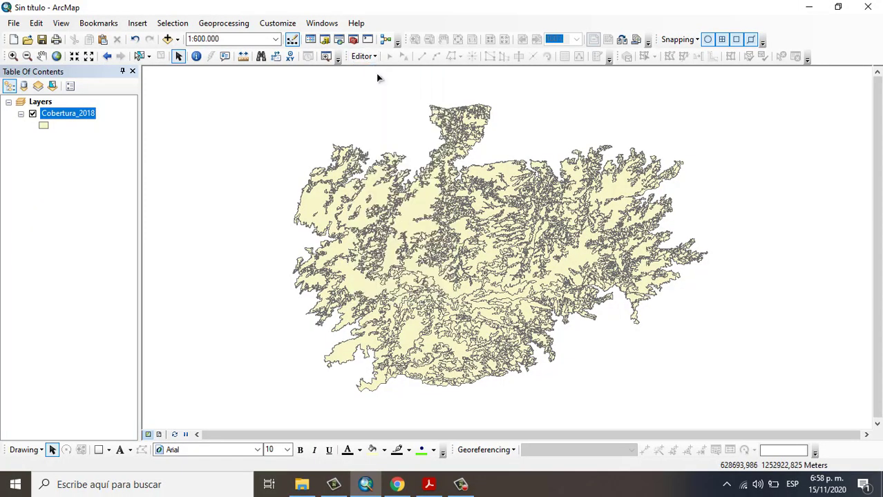
right_click(63, 118)
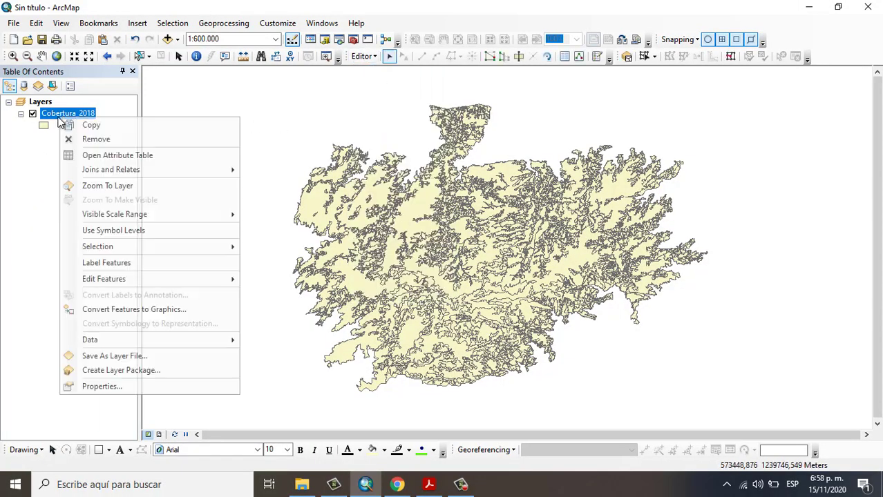
left_click(93, 157)
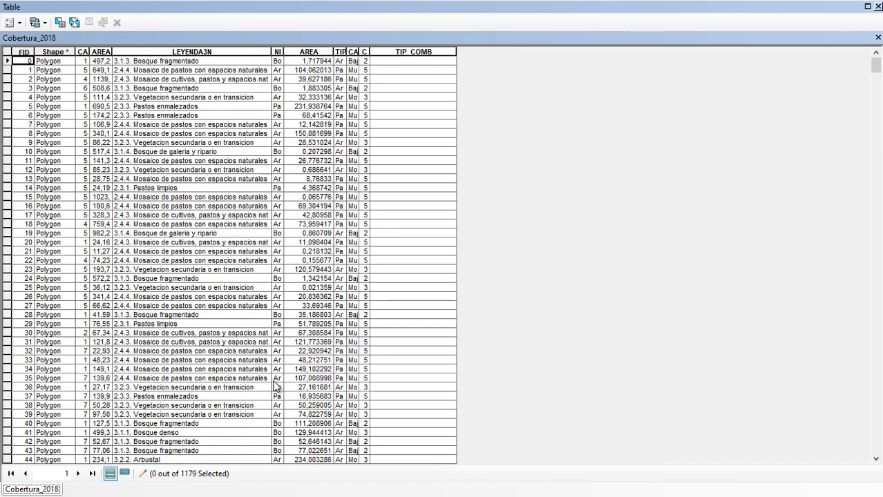
- Close the attribute table and consult the cover type to predominant fuel type table in the PROTOCOLO INCENDIOS PDF in Acrobat Reader
left_click(878, 7)
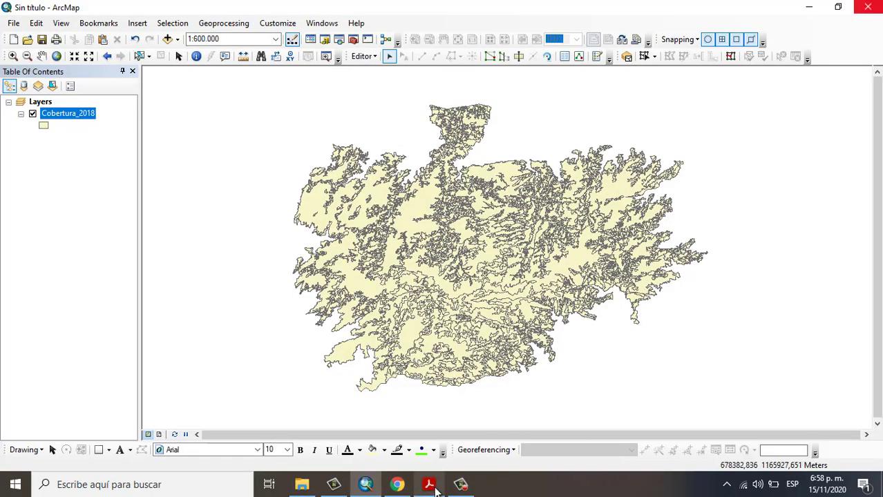
left_click(432, 487)
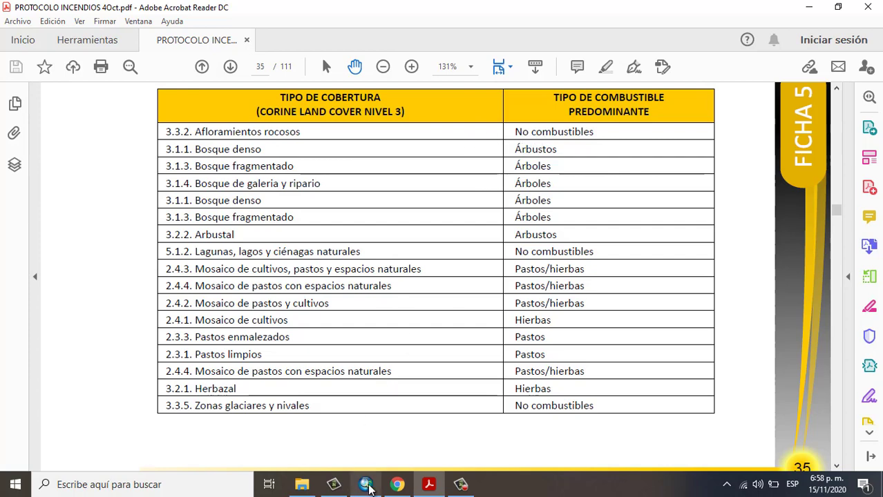
left_click(367, 486)
- Open the Cobertura_2018 attribute table and begin a Select by Attributes query with "LEYENDA3N" =, listing the field's unique values
right_click(87, 116)
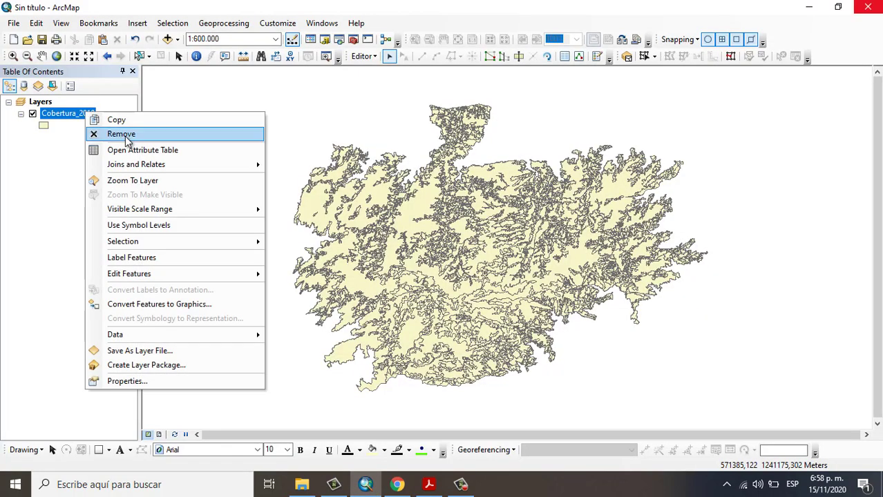
left_click(130, 146)
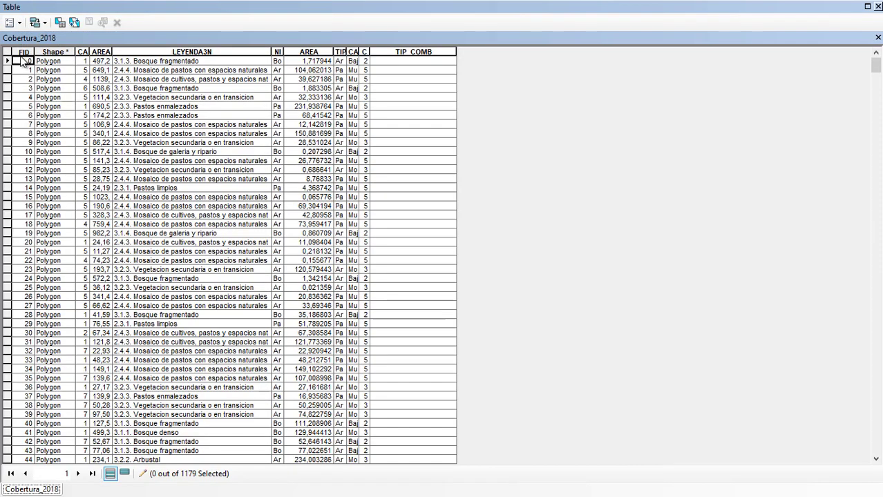
left_click(9, 22)
left_click(54, 54)
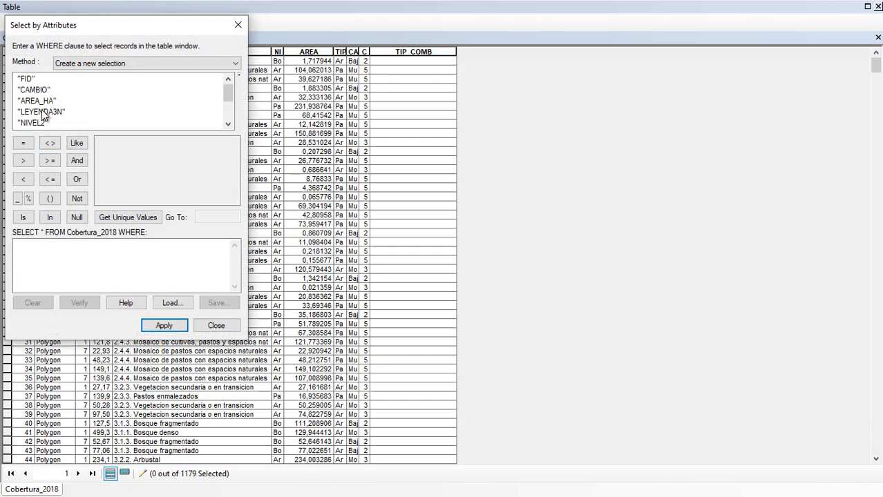
double_click(42, 109)
left_click_drag(129, 29, 420, 52)
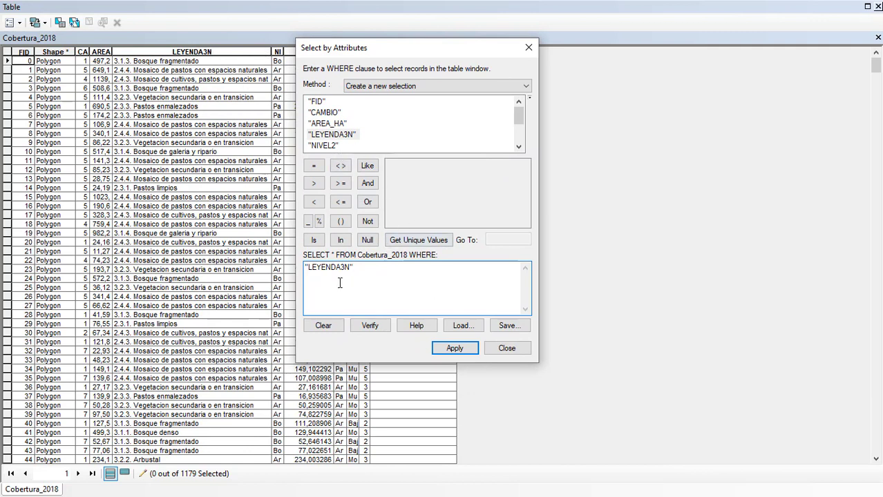
left_click(313, 167)
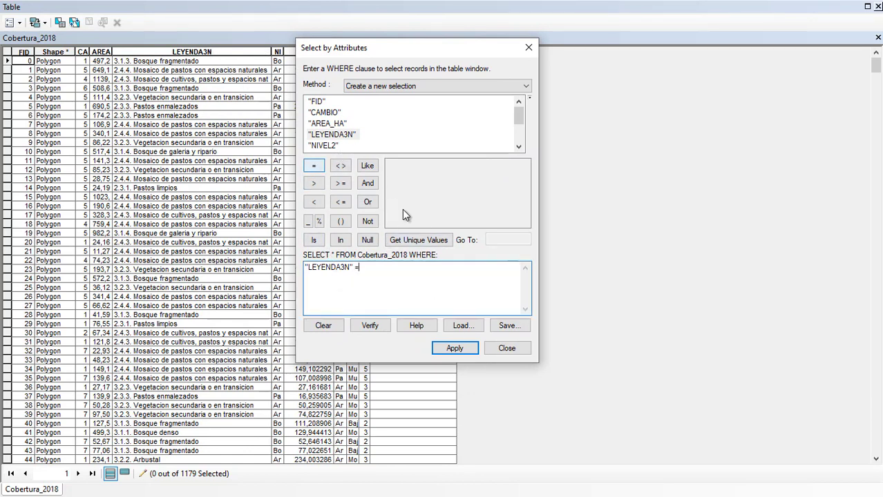
left_click(427, 242)
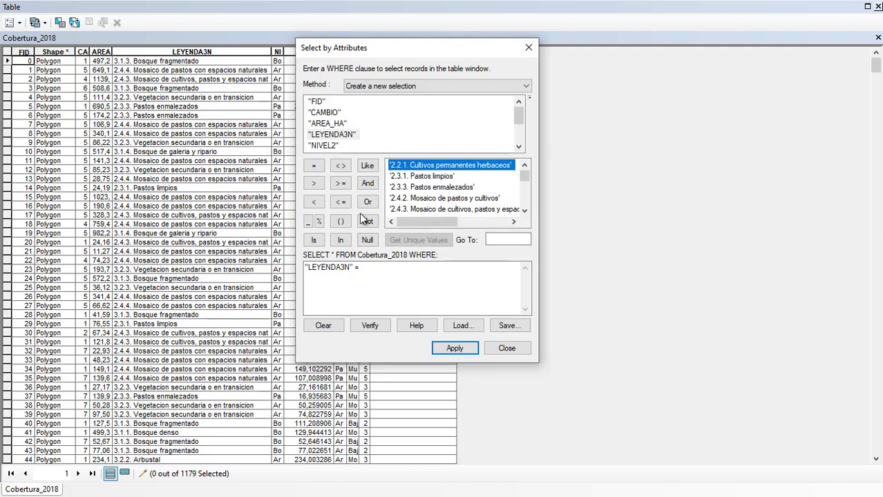
- Complete the query with '3.3.2. Afloramientos rocosos' and apply it to select the matching records
left_click(524, 211)
left_click(524, 211)
left_click(525, 211)
left_click(524, 210)
left_click(524, 211)
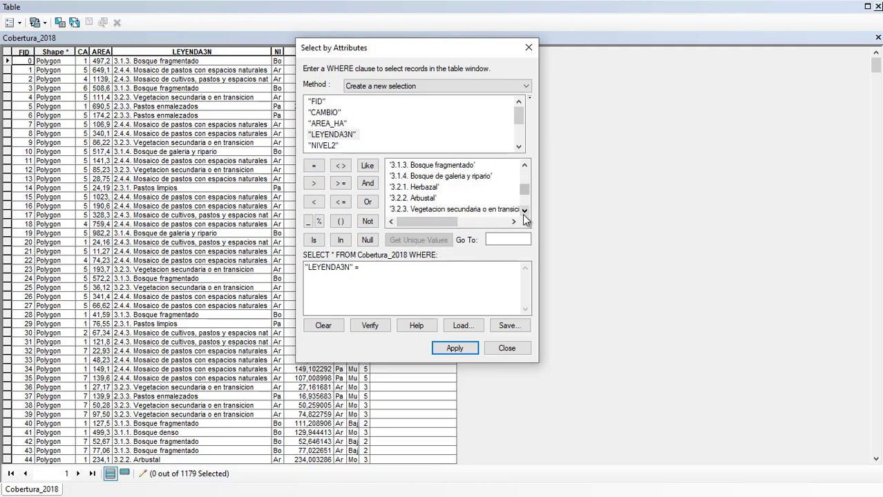
left_click(524, 210)
left_click(525, 211)
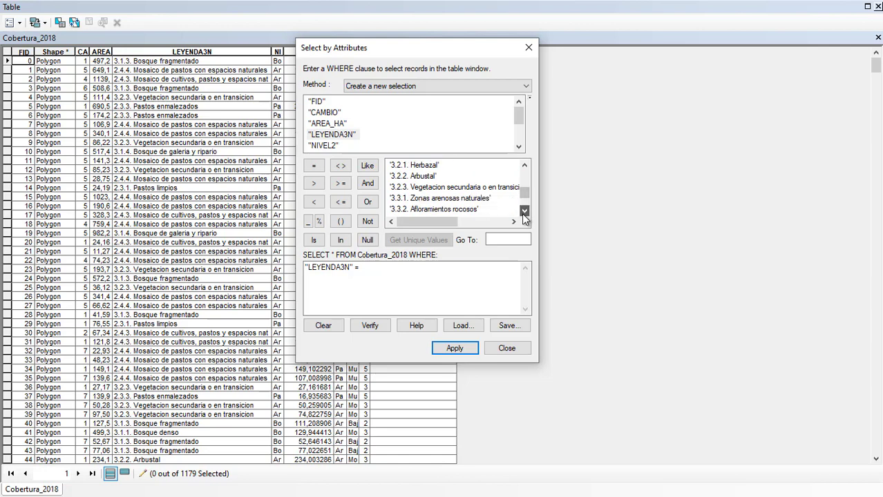
double_click(455, 210)
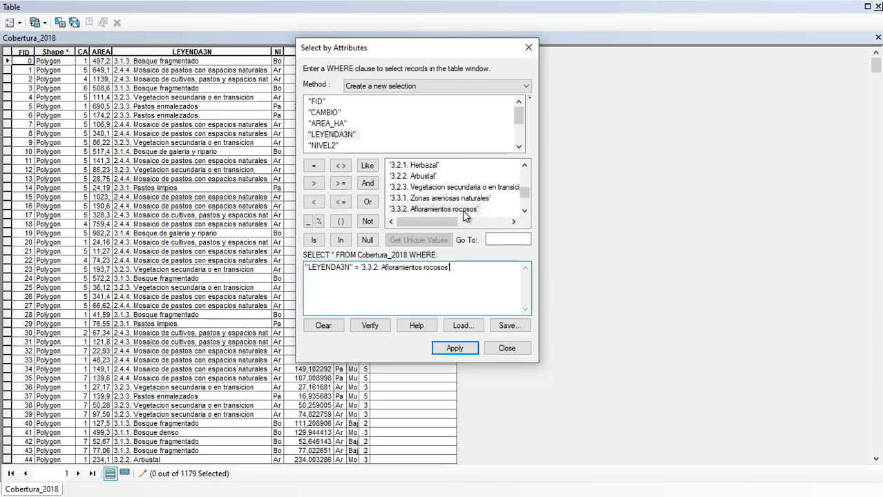
left_click(449, 349)
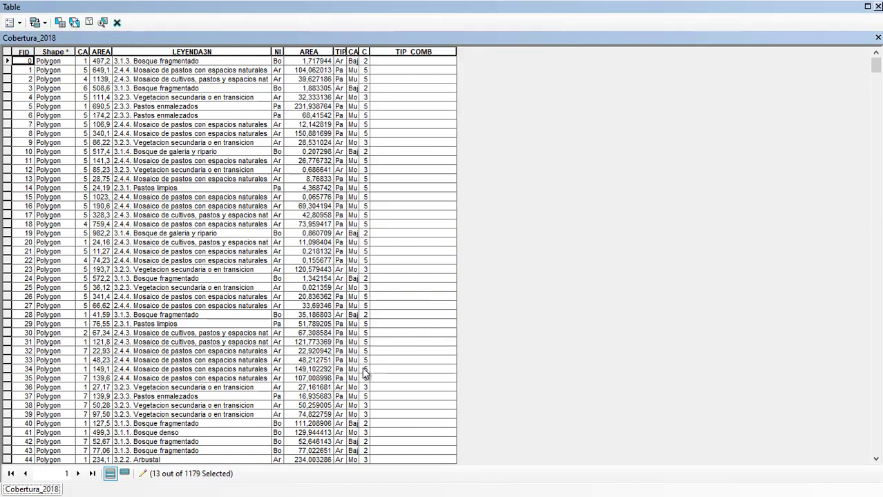
- Show only the selected records, fill their TIP_COMB field with "No combustibles" using the Field Calculator, and clear the selection
left_click(125, 476)
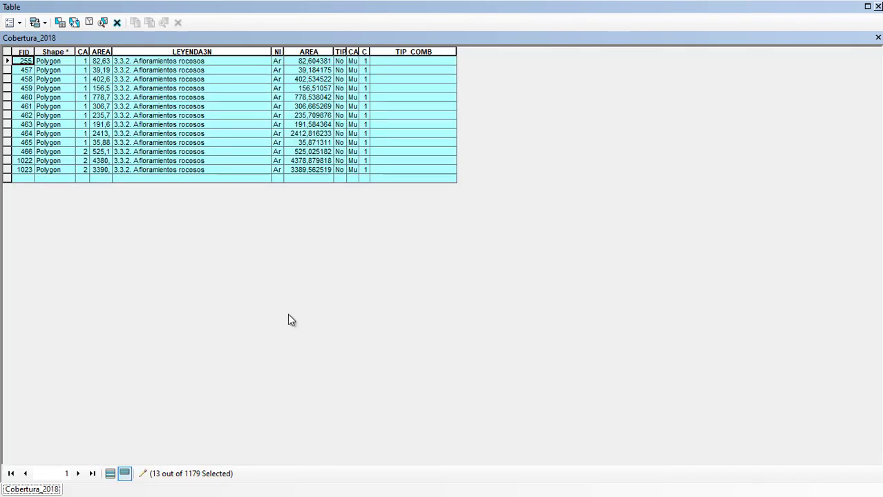
left_click(436, 51)
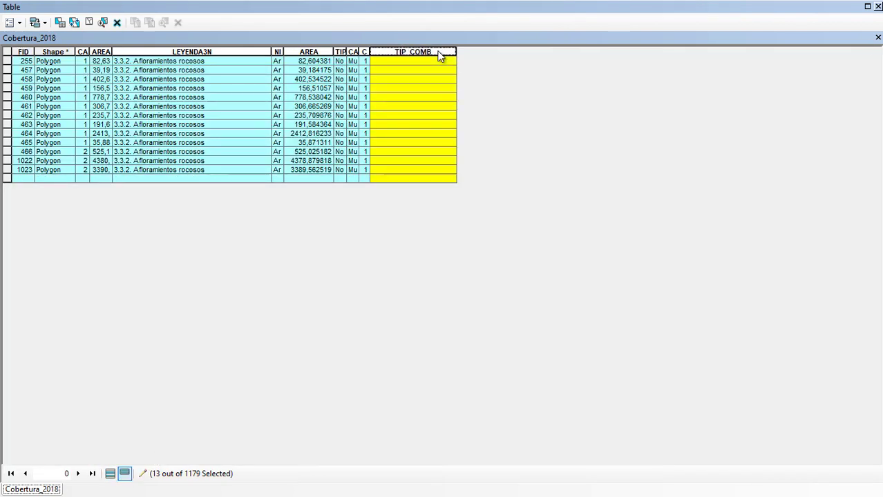
right_click(440, 56)
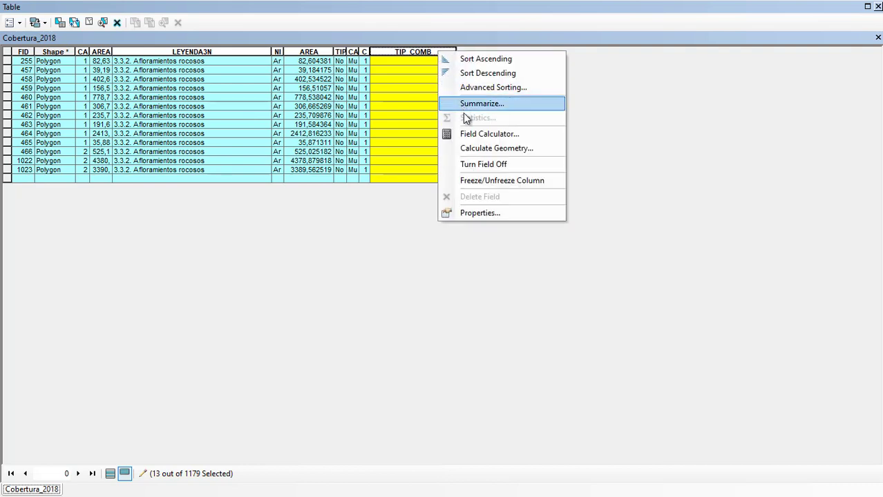
left_click(469, 136)
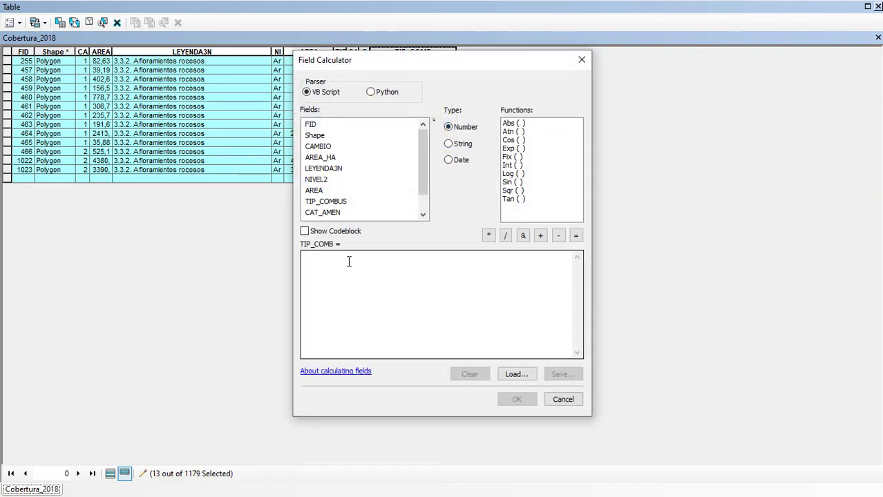
left_click(349, 261)
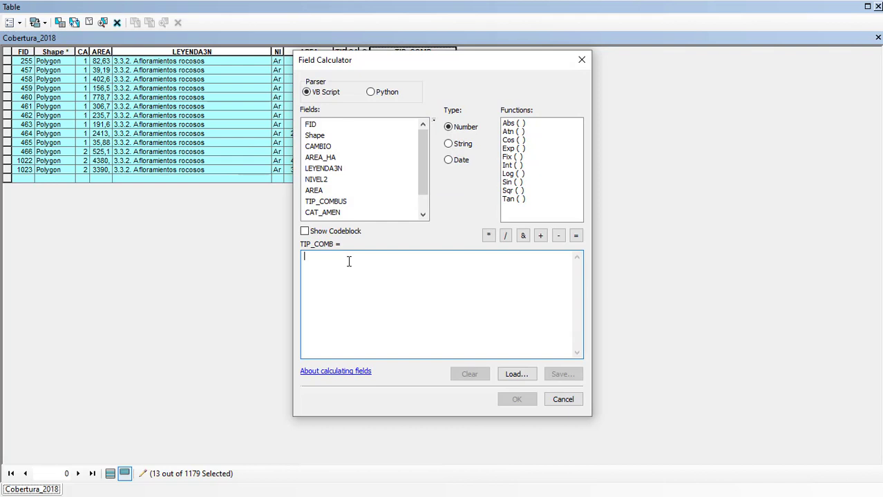
type("\"No combustibles")
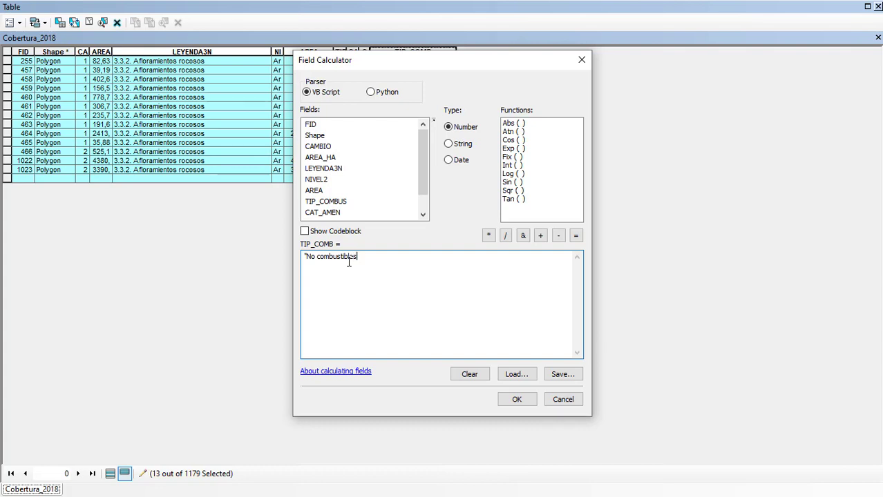
left_click(515, 400)
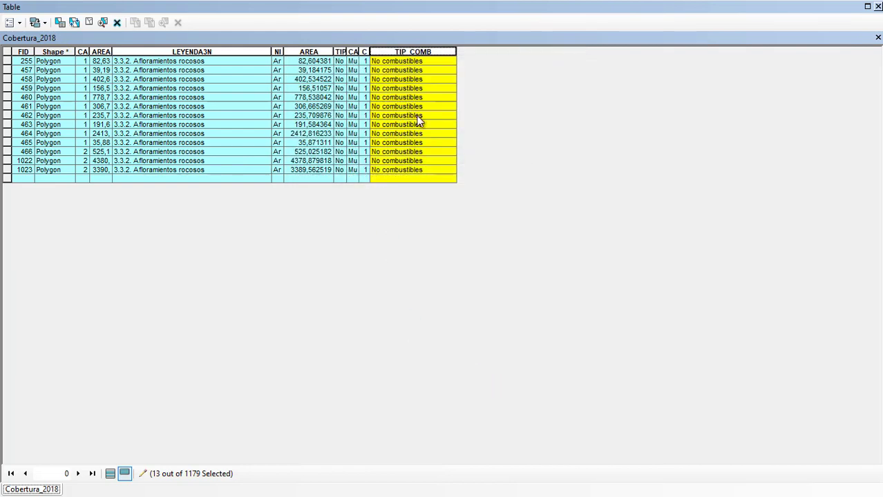
left_click(111, 474)
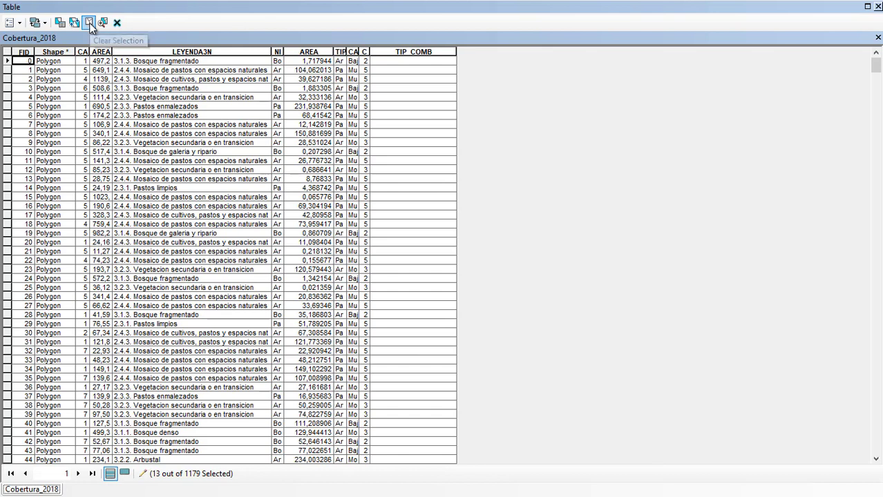
left_click(90, 24)
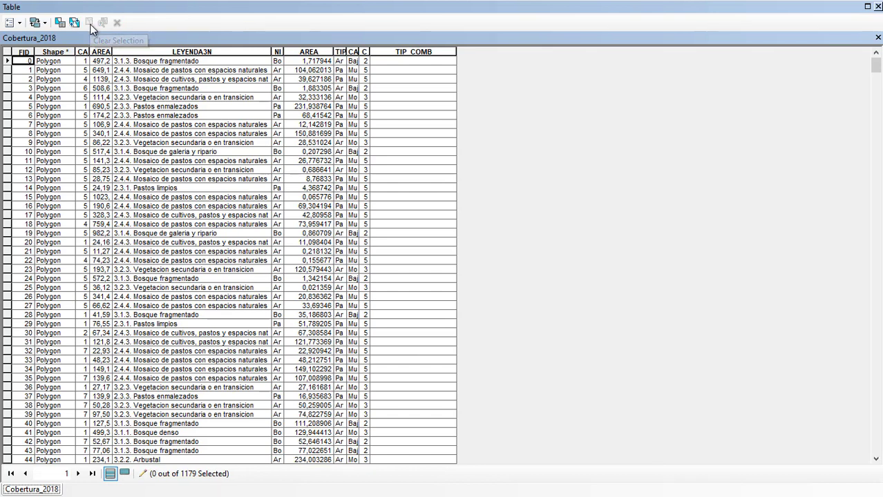
- Close the attribute table and check the next cover type's predominant fuel in the protocol PDF in Acrobat Reader
left_click(876, 7)
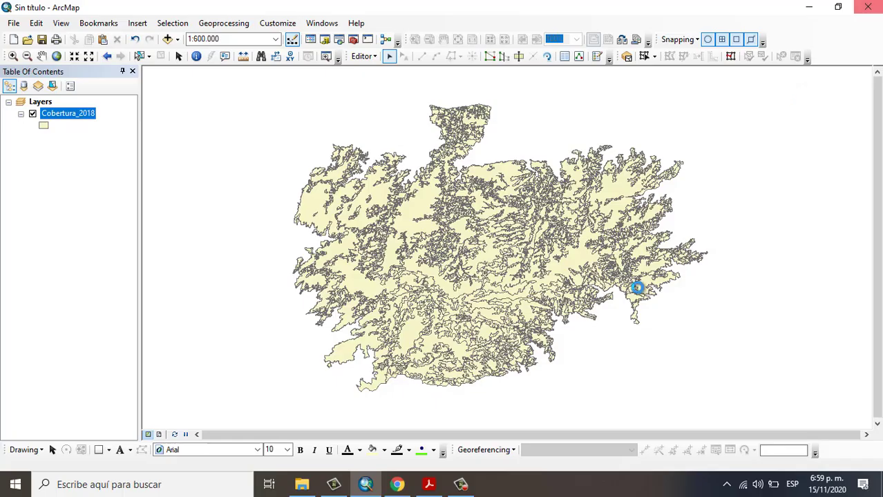
left_click(429, 484)
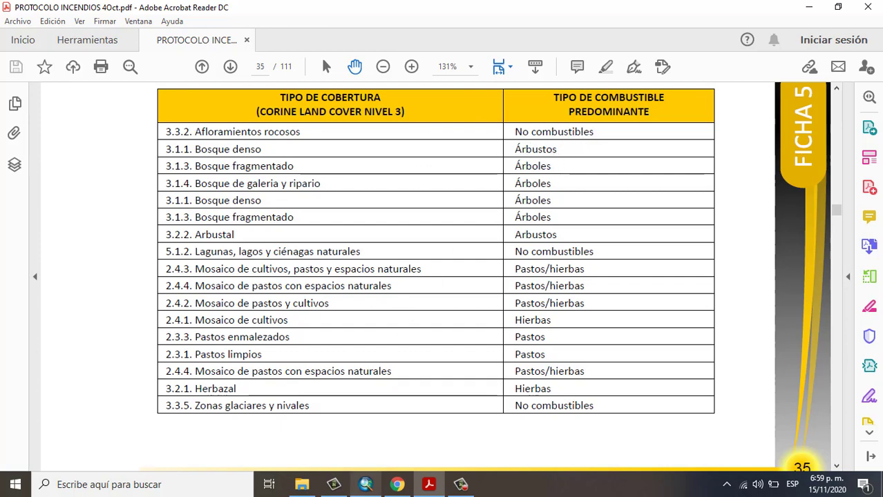
left_click(365, 484)
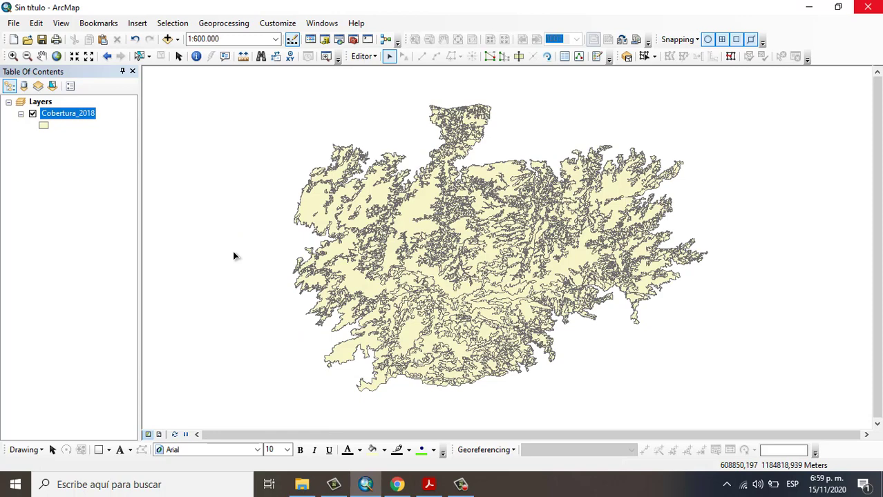
- Reopen the Cobertura_2018 attribute table and start a new Select by Attributes query with "LEYENDA3N" =, listing the field's unique values
right_click(61, 113)
left_click(112, 135)
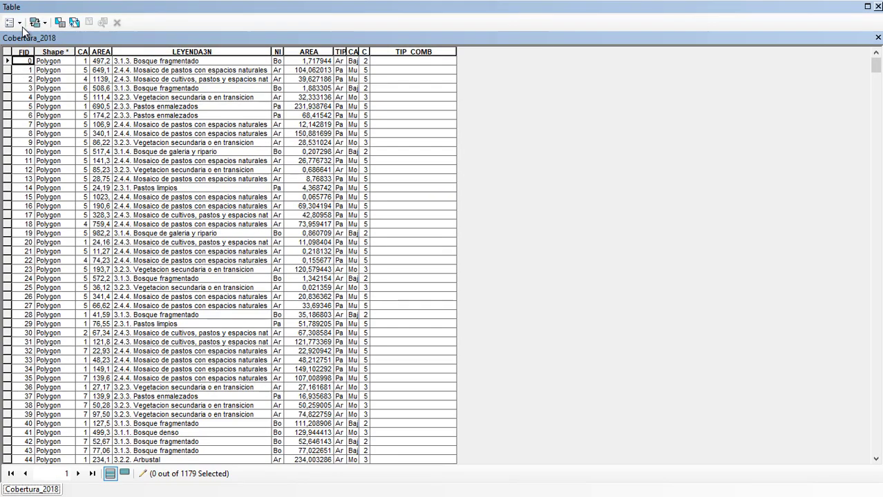
left_click(21, 24)
left_click(24, 50)
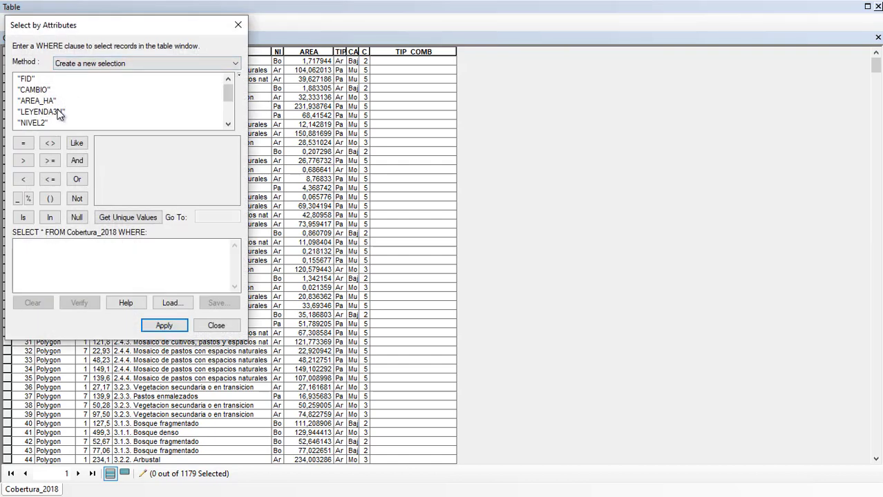
double_click(59, 112)
left_click_drag(111, 30, 425, 44)
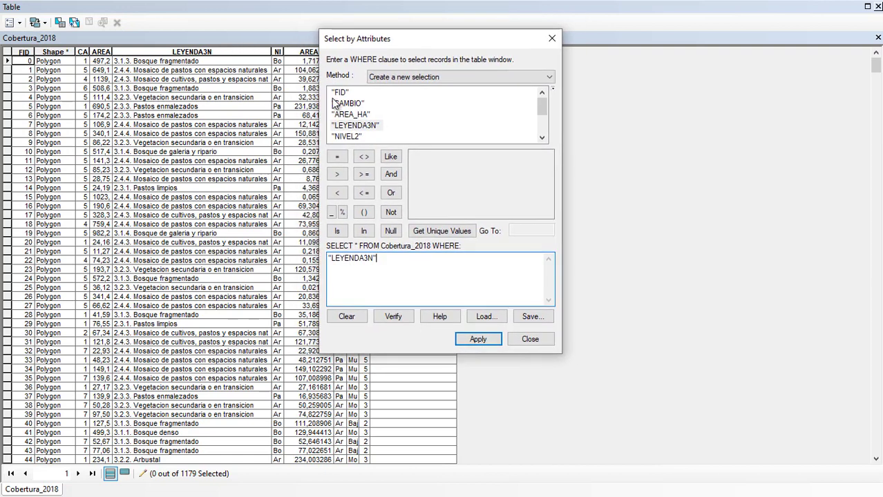
left_click(336, 156)
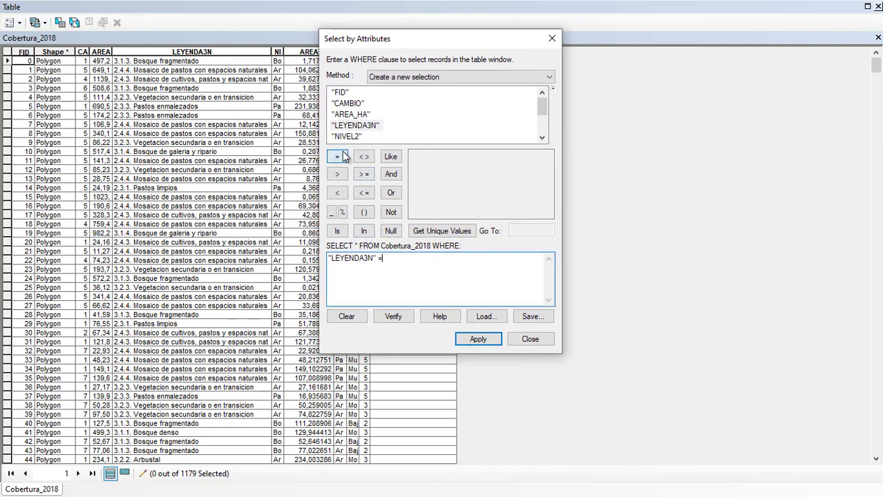
left_click(441, 231)
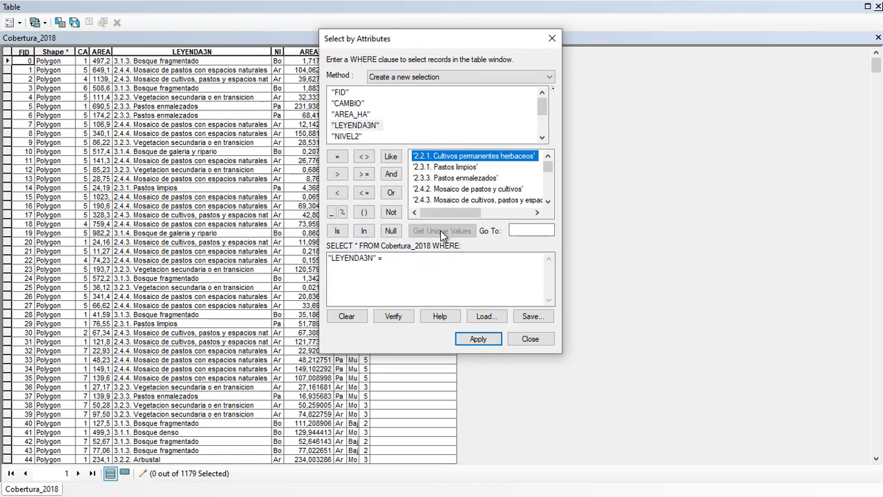
- Complete the query with '3.1.1. Bosque denso' and apply it to select the matching records
left_click(546, 203)
left_click(547, 203)
left_click(546, 203)
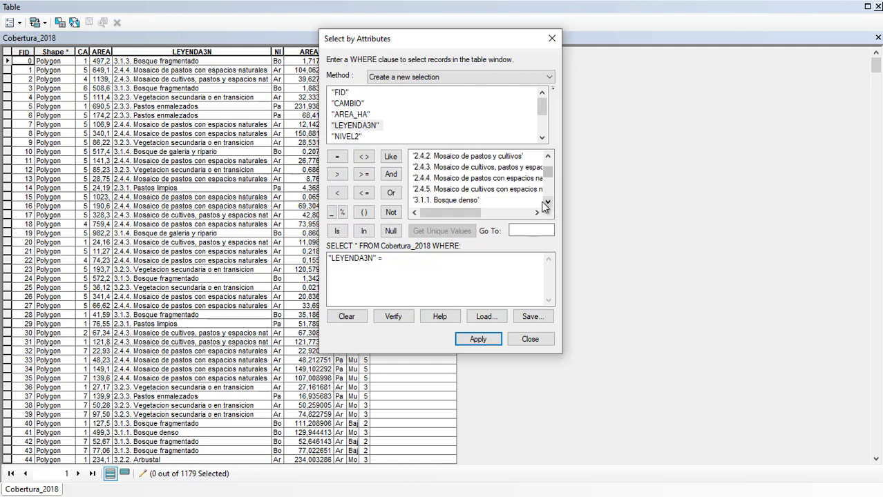
double_click(463, 201)
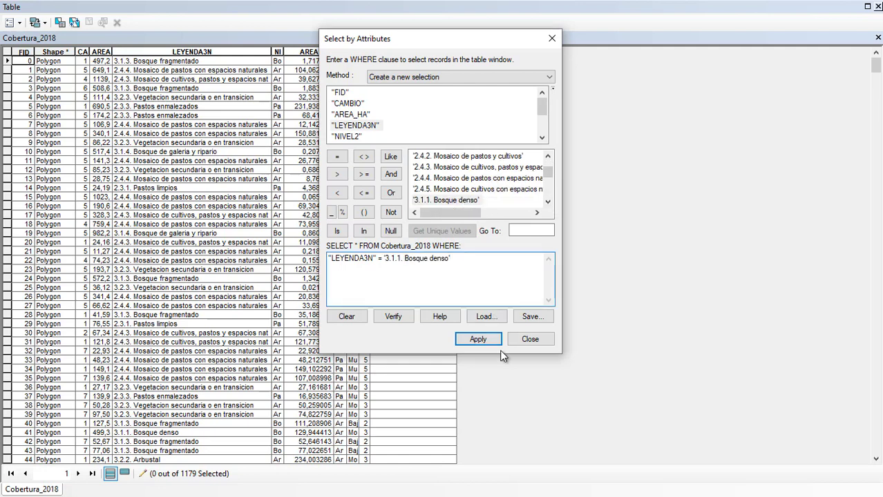
left_click(476, 340)
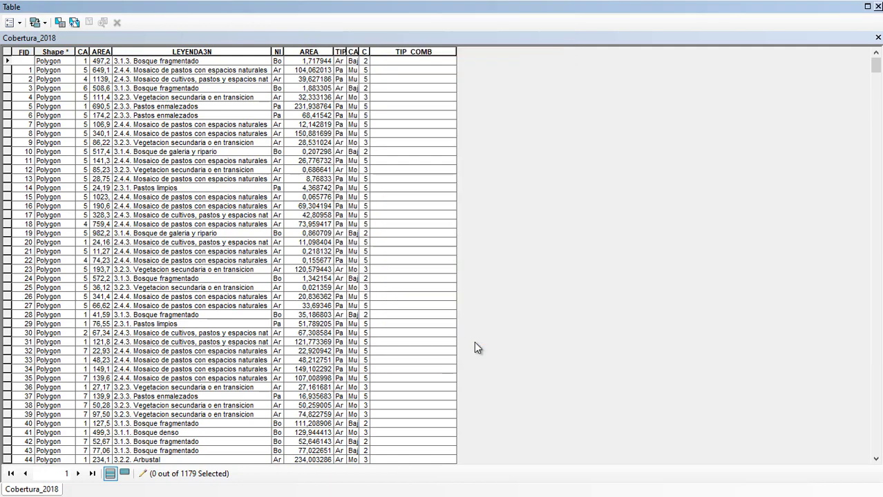
- Show only the selected Bosque denso records and fill their TIP_COMB field with "Árbustos" using the Field Calculator
left_click(124, 475)
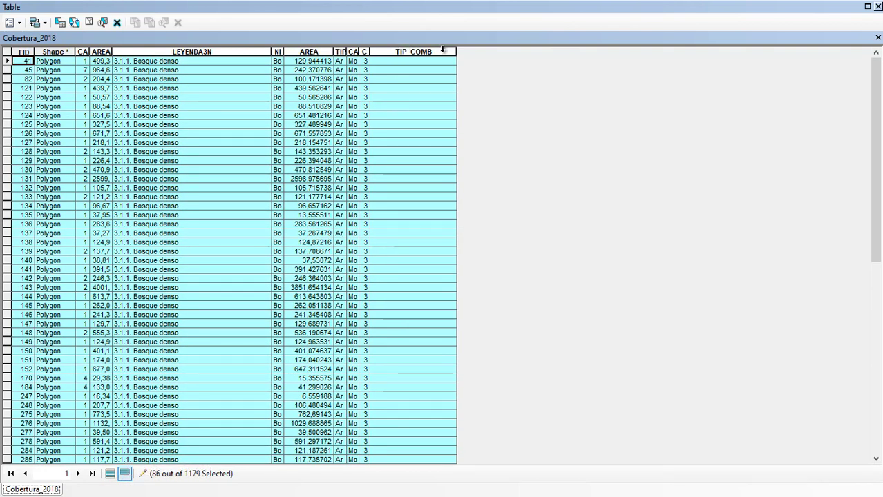
left_click(442, 51)
right_click(444, 54)
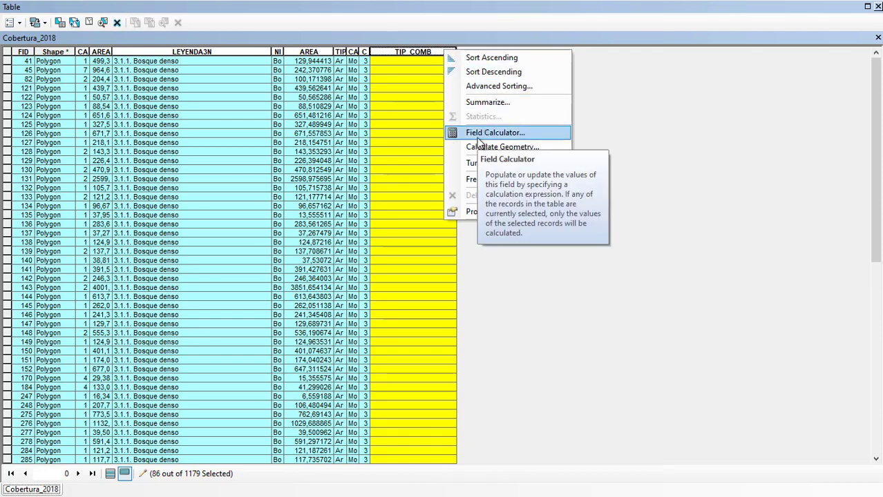
left_click(478, 137)
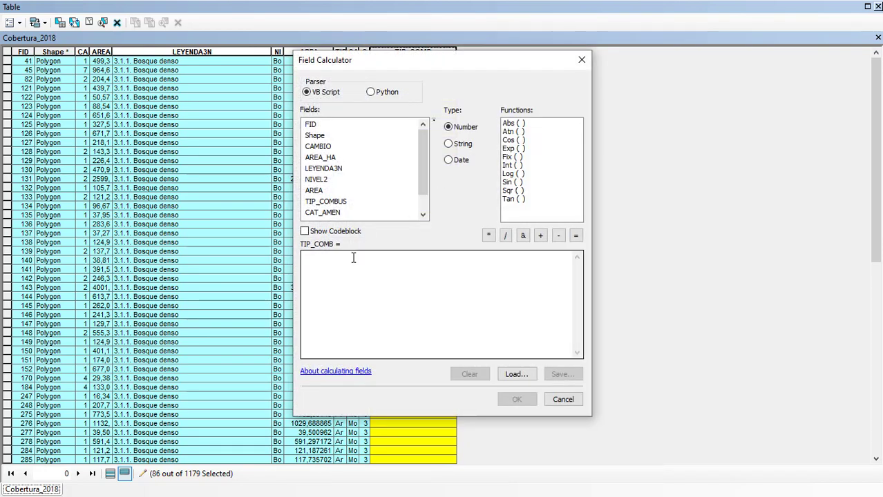
left_click(353, 258)
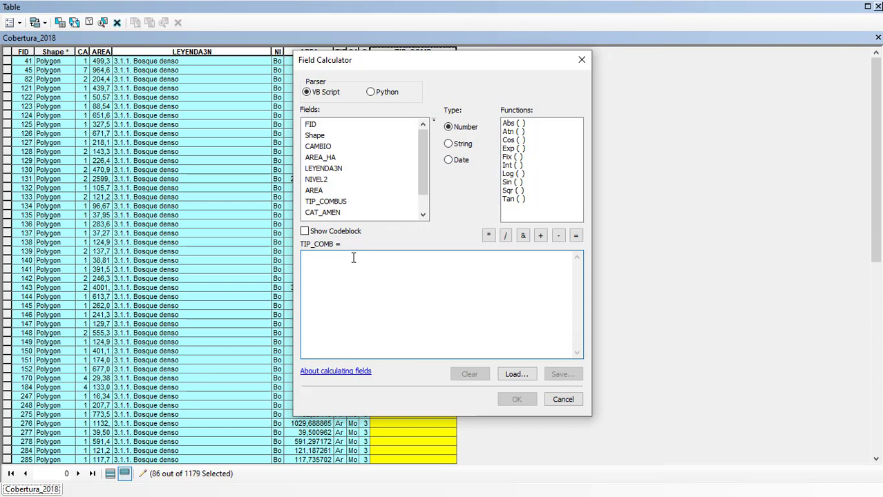
type("\"Arbustos")
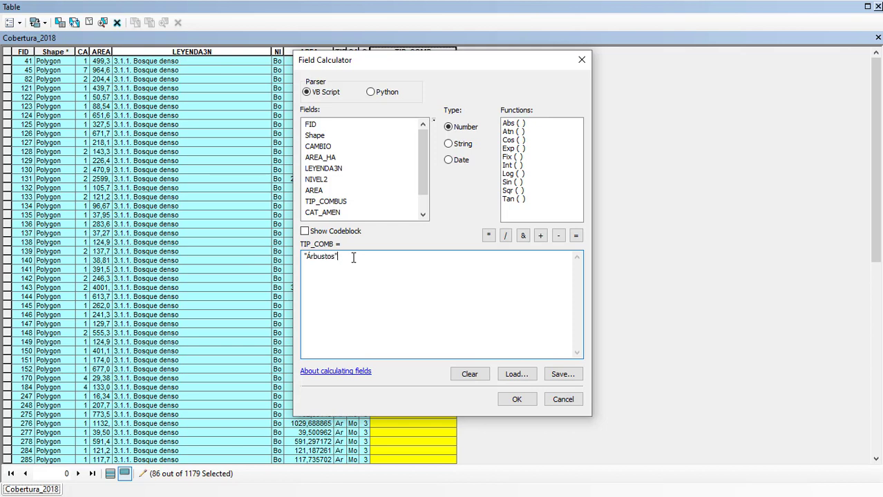
left_click(518, 399)
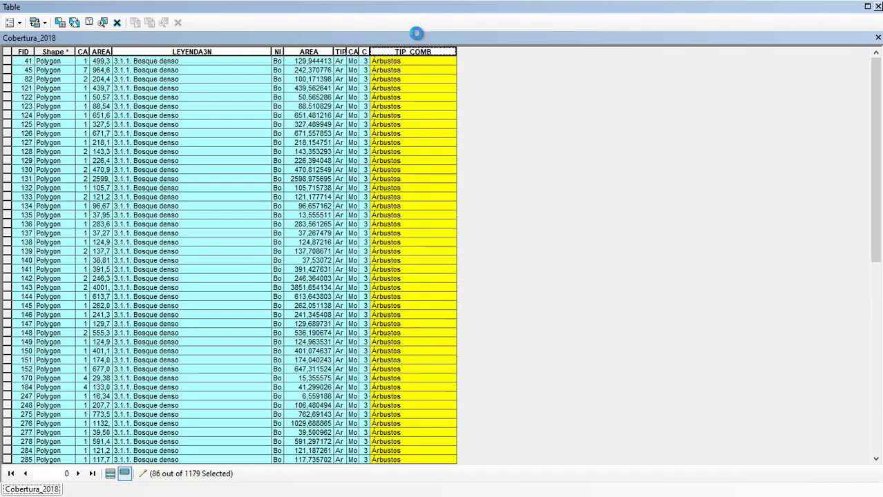
- Show all records again, clear the selection and close the attribute table
left_click(111, 474)
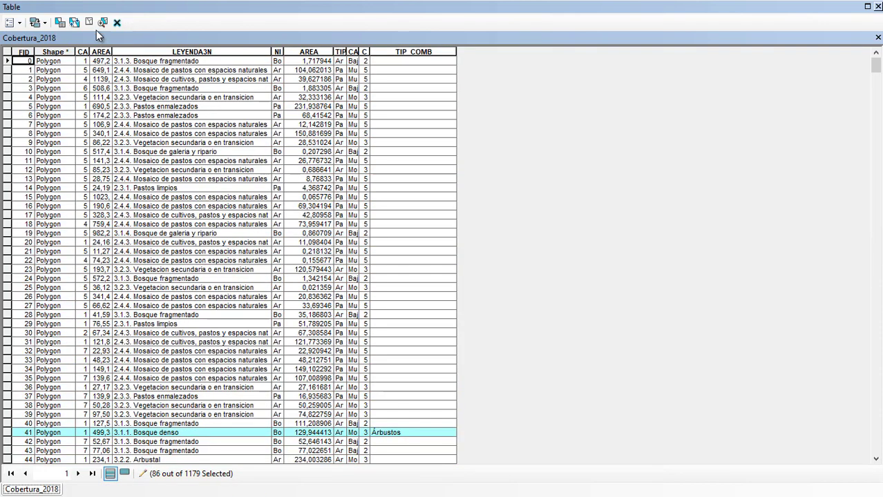
left_click(89, 24)
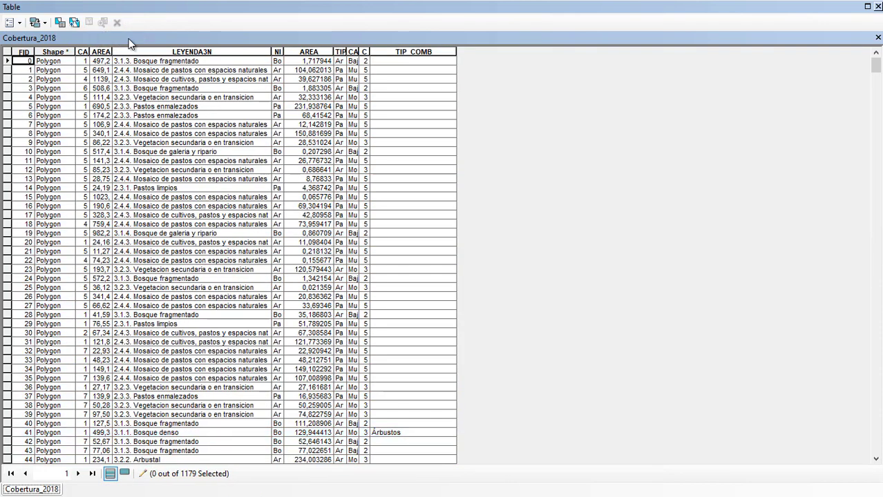
left_click(879, 6)
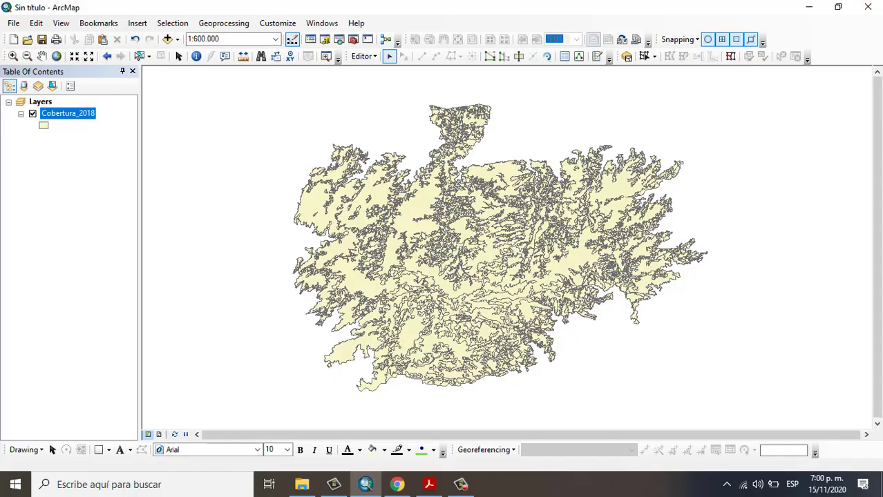
left_click(460, 484)
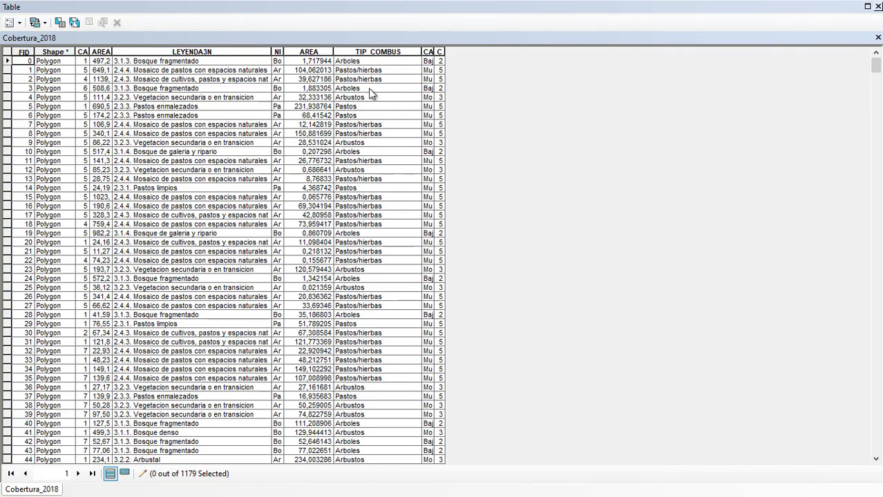
- Look over the TIP_COMBUS values of the cover classes, close the attribute table and stop the editing session
scroll(370, 242, "down", 9)
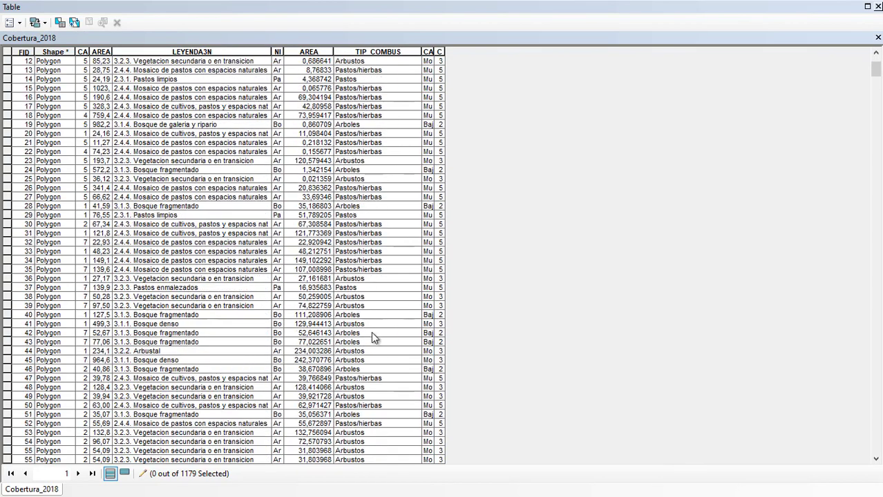
scroll(368, 374, "down", 6)
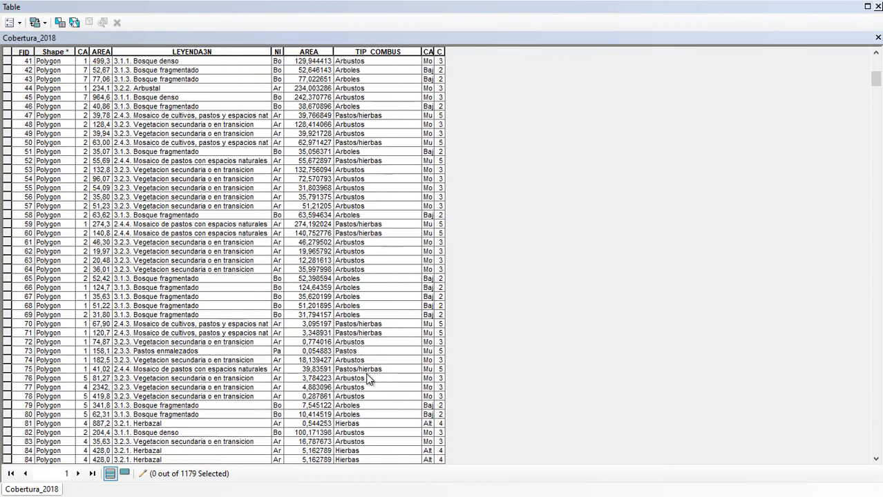
scroll(368, 346, "up", 2)
scroll(370, 302, "up", 11)
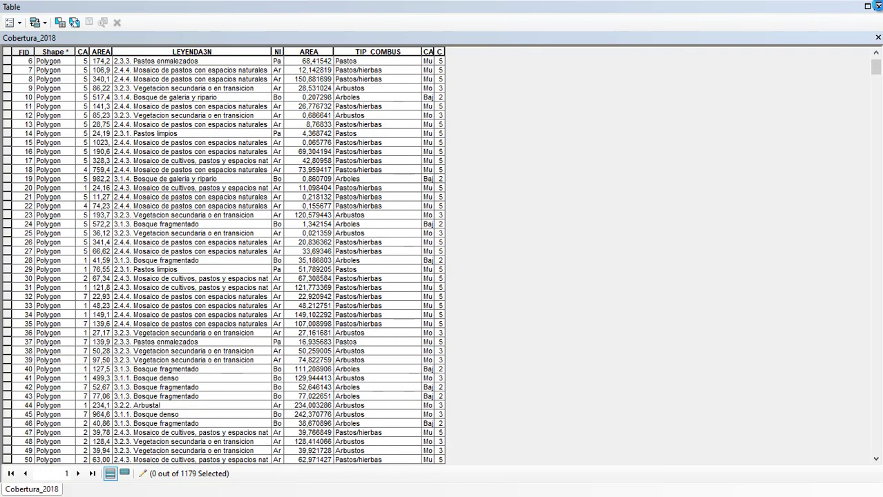
left_click(879, 6)
left_click(366, 56)
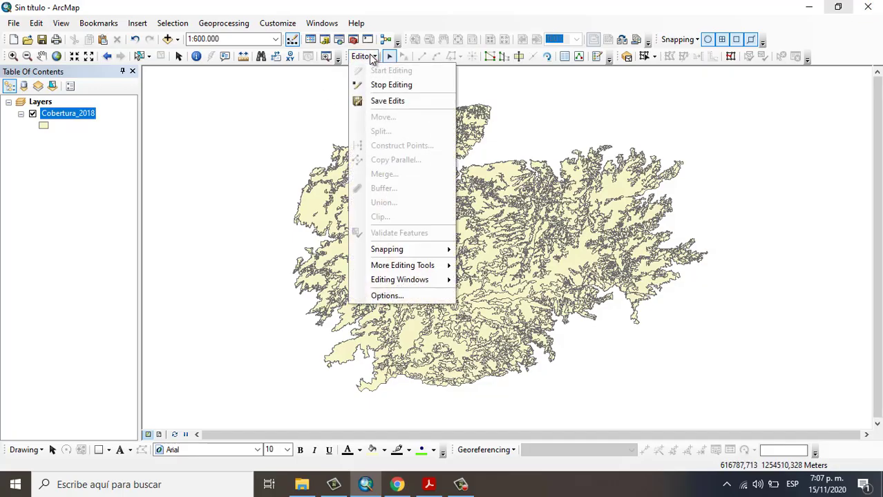
left_click(384, 91)
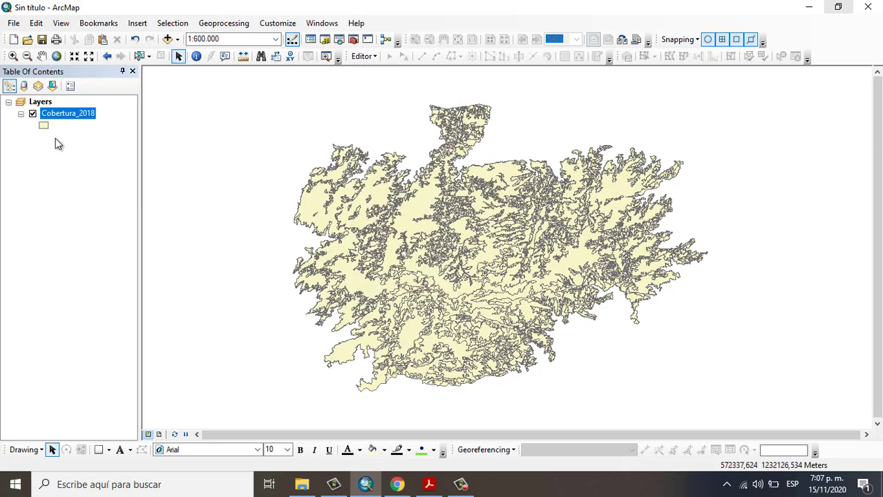
- Check the hazard category and rating table for each fuel type in the protocol PDF in Acrobat Reader
right_click(59, 118)
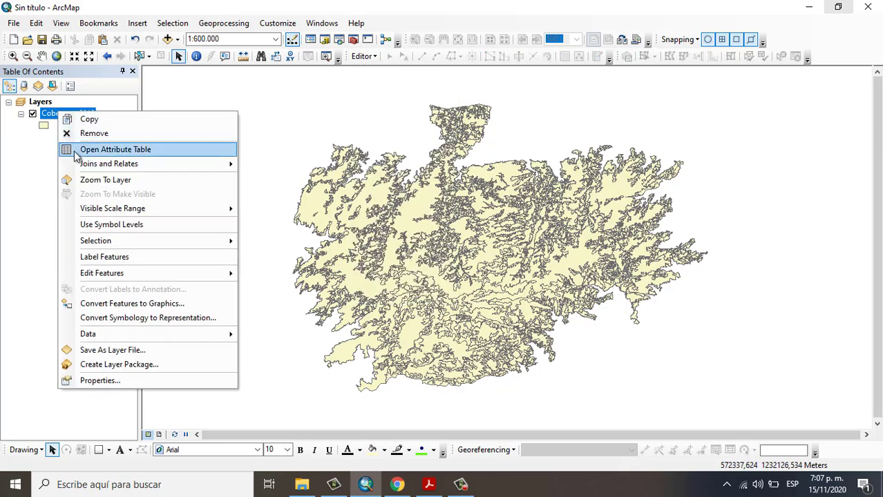
left_click(428, 484)
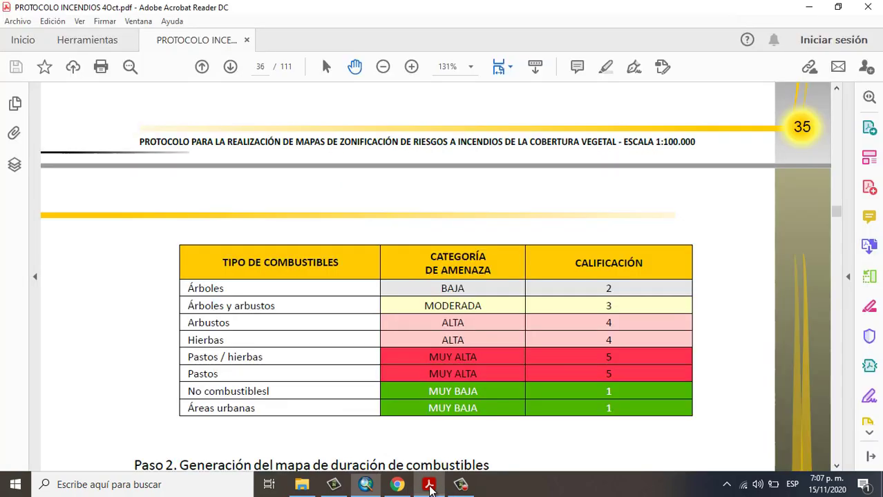
scroll(342, 262, "up", 3)
scroll(342, 261, "up", 3)
scroll(385, 211, "down", 5)
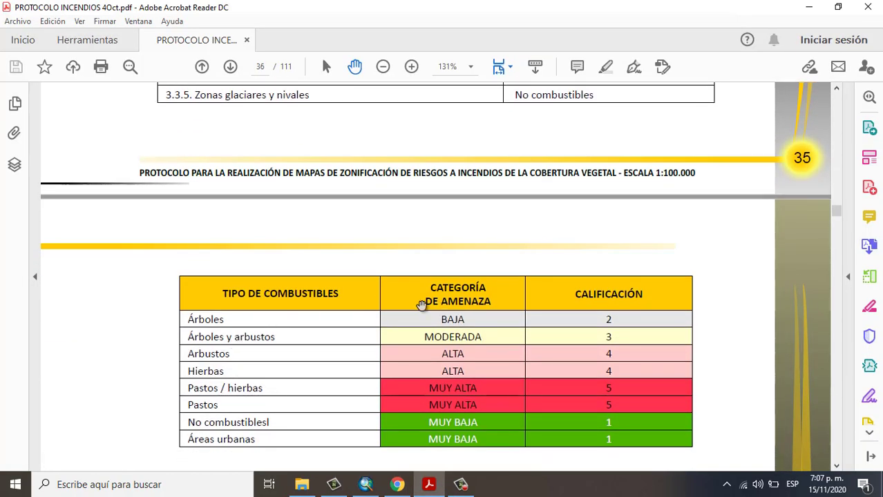
scroll(400, 298, "down", 1)
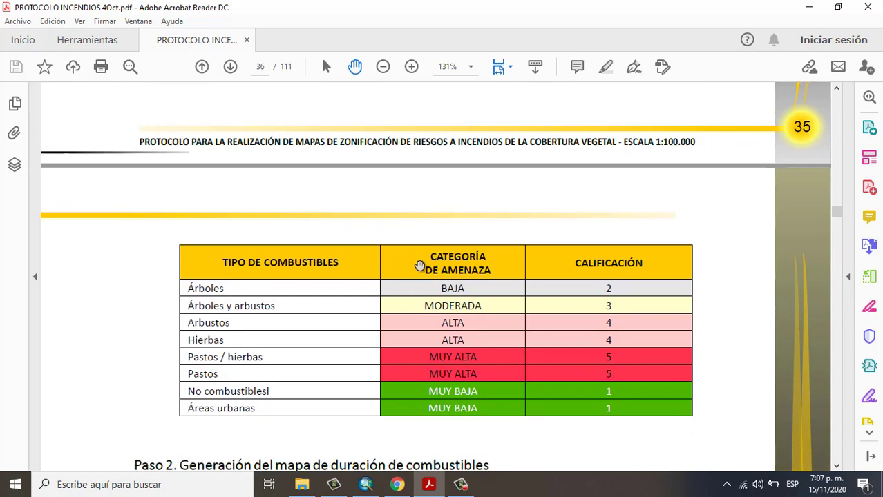
scroll(397, 263, "down", 2)
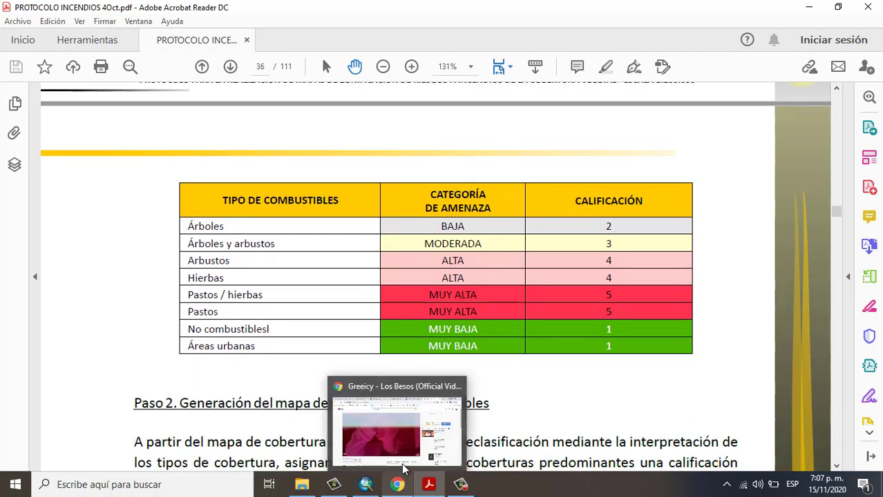
- Switch back to ArcMap and open the attribute table of the Cobertura_2018 layer
mouse_move(406, 486)
left_click(366, 485)
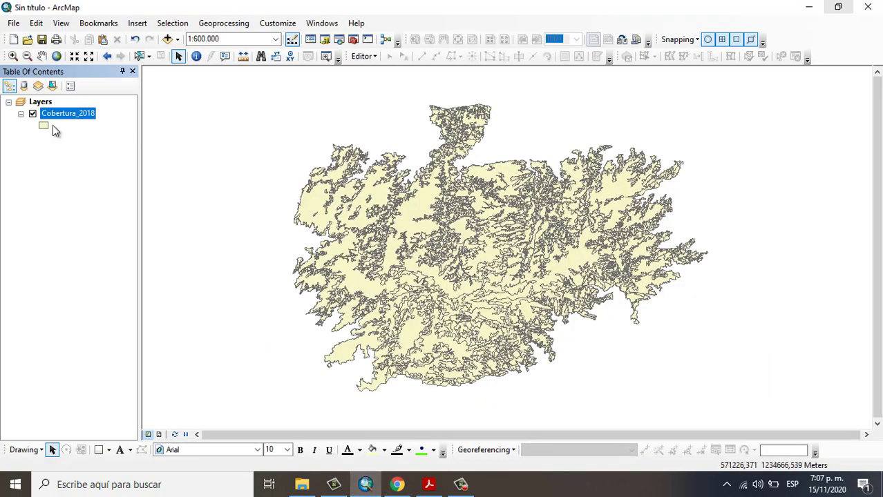
right_click(58, 115)
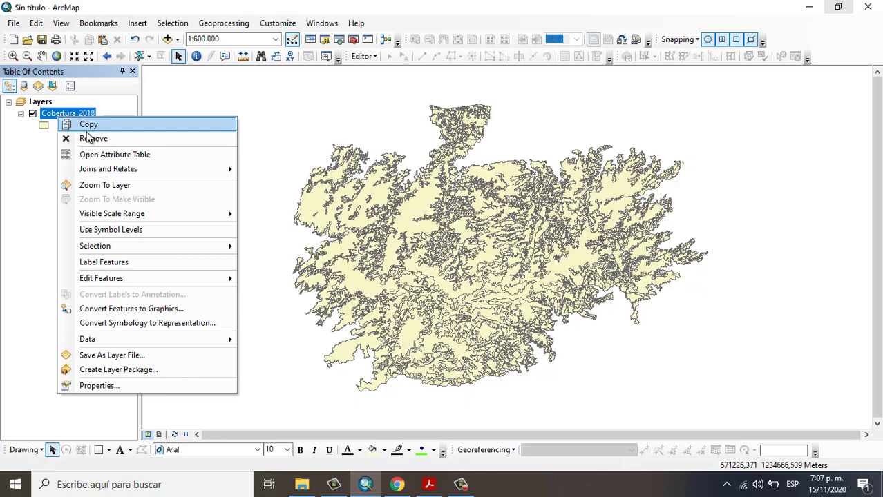
left_click(90, 156)
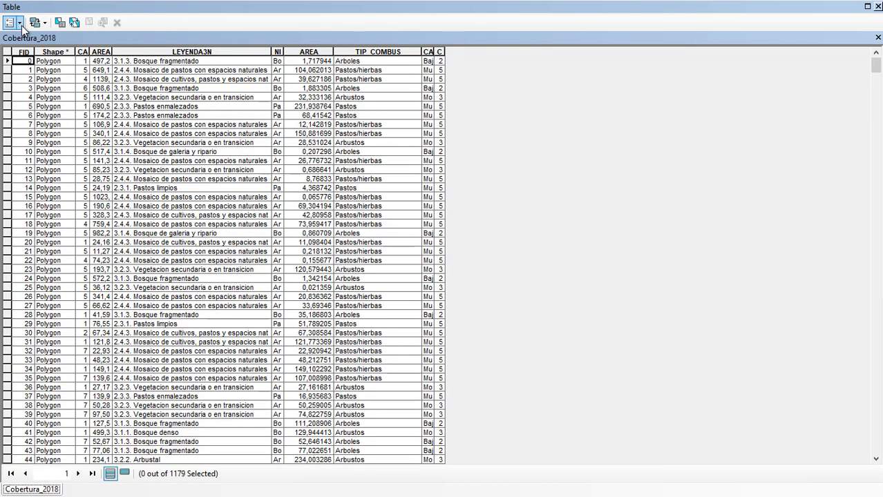
- Add a Text field named CAT_AMEN with length 50 to the table, accepting the automatic rename to CAT_AMEN_1
left_click(21, 24)
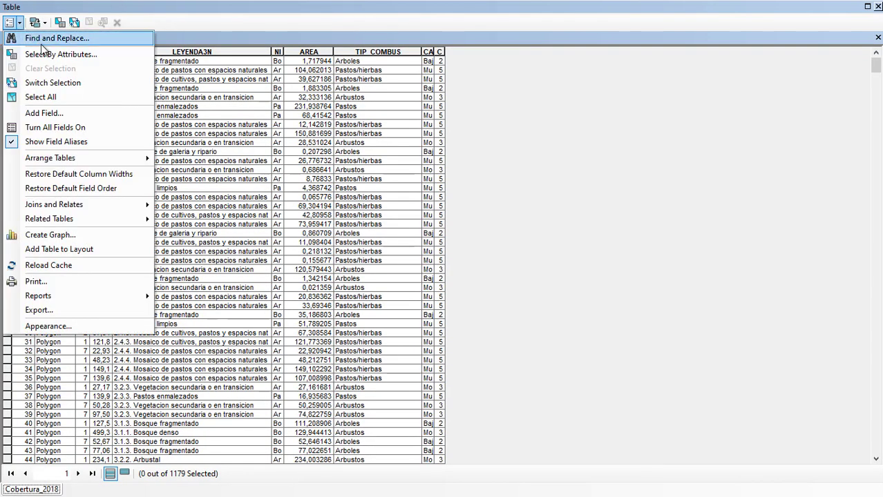
left_click(41, 114)
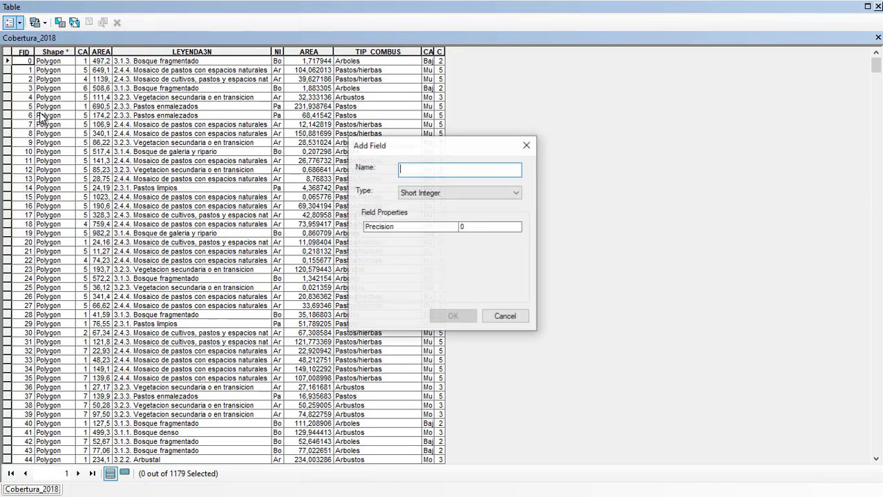
left_click(413, 192)
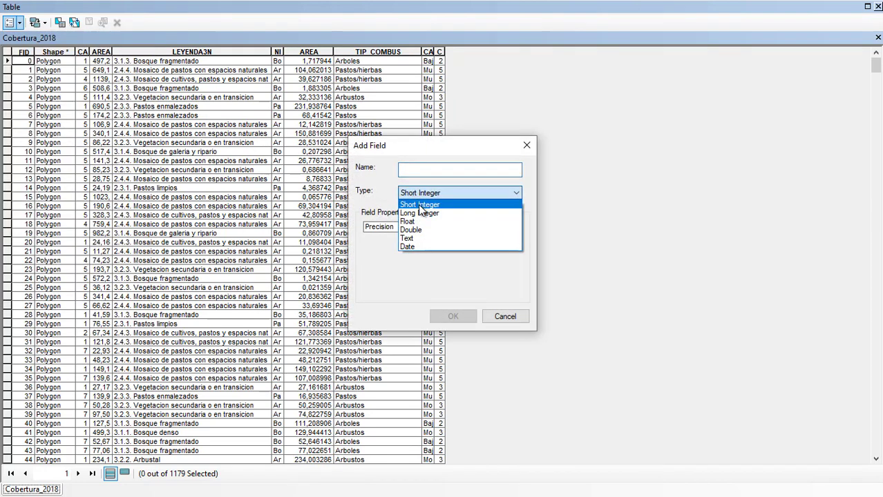
left_click(410, 230)
left_click(416, 172)
left_click(418, 170)
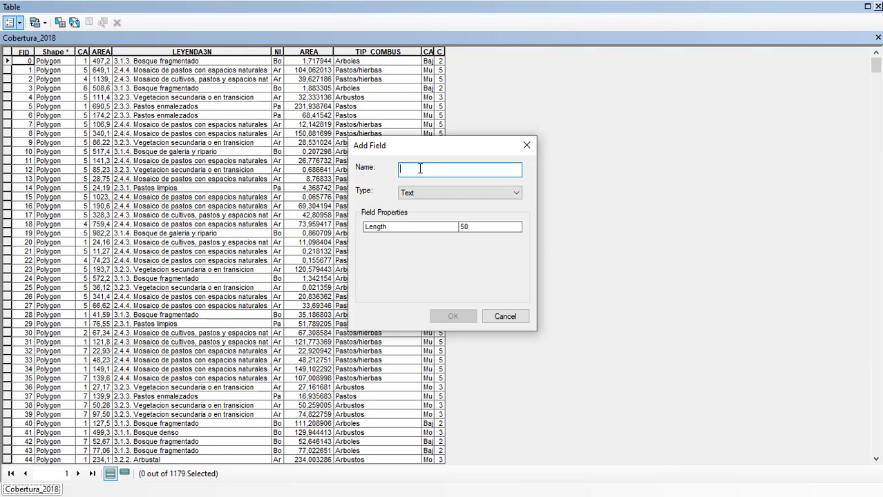
type("CAT_AMEN")
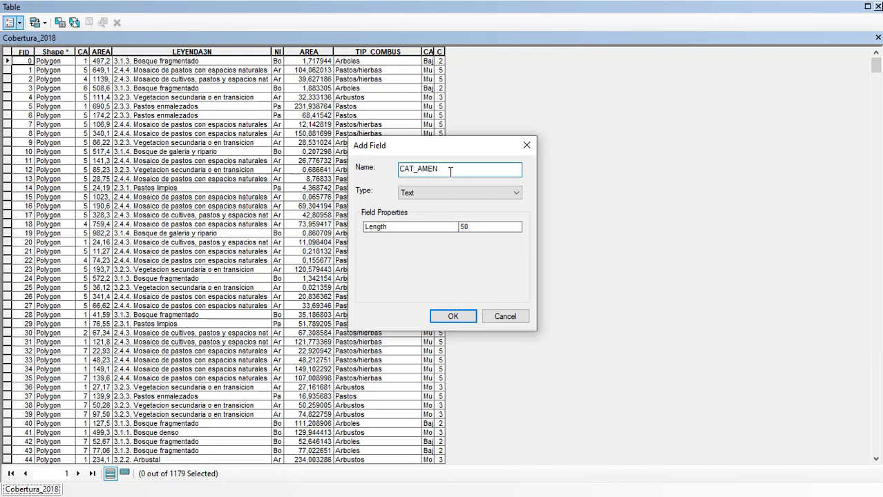
left_click(449, 315)
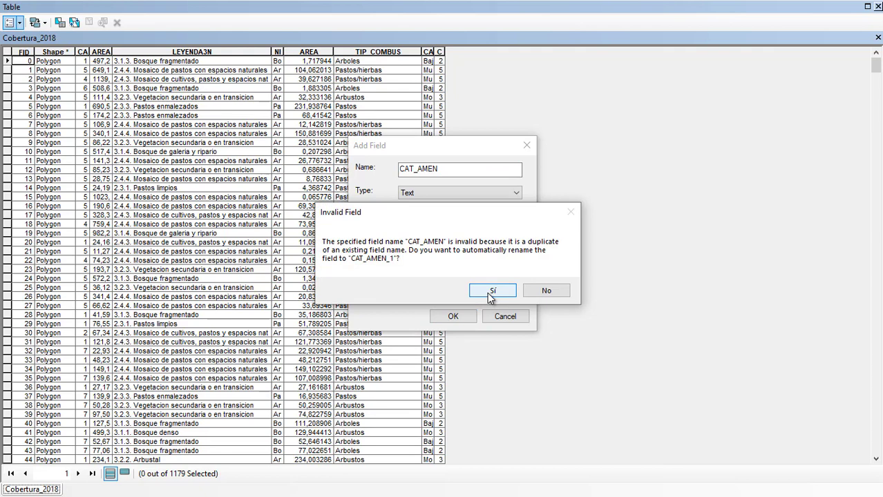
left_click(492, 291)
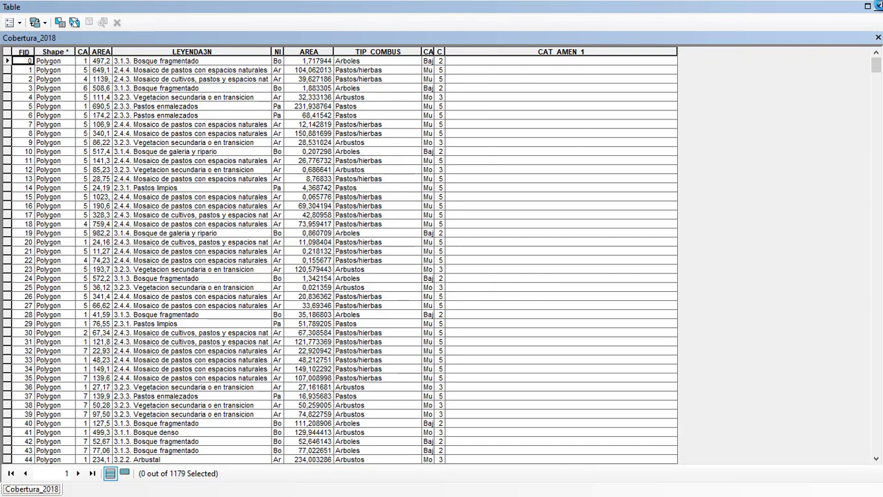
- Close the attribute table and start an editing session
left_click(878, 5)
left_click(364, 57)
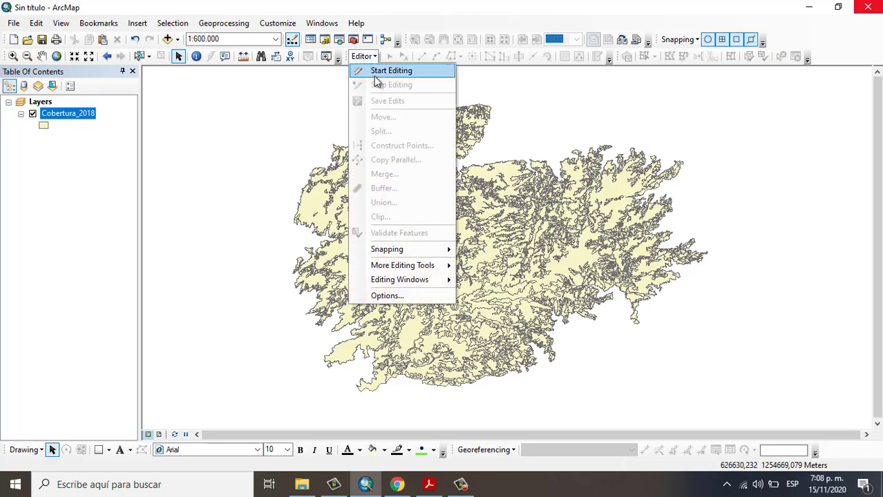
left_click(376, 72)
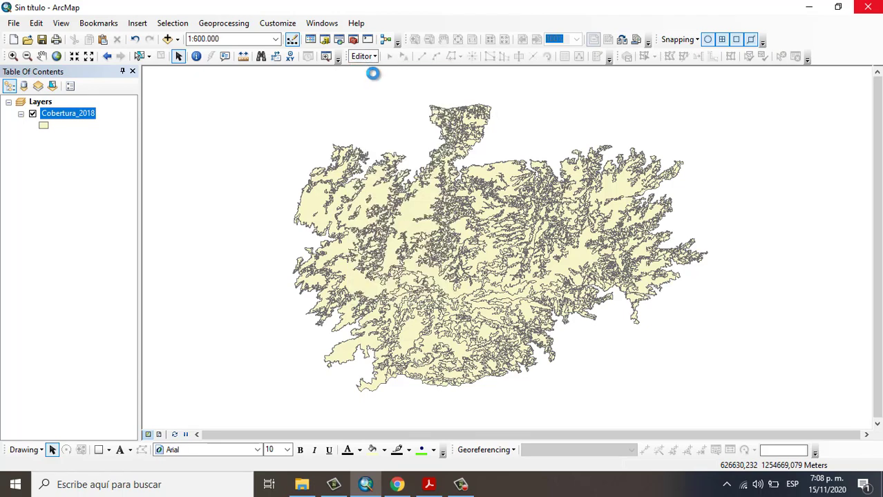
- Open the attribute table of the Cobertura_2018 layer and start a Select by Attributes query
right_click(75, 113)
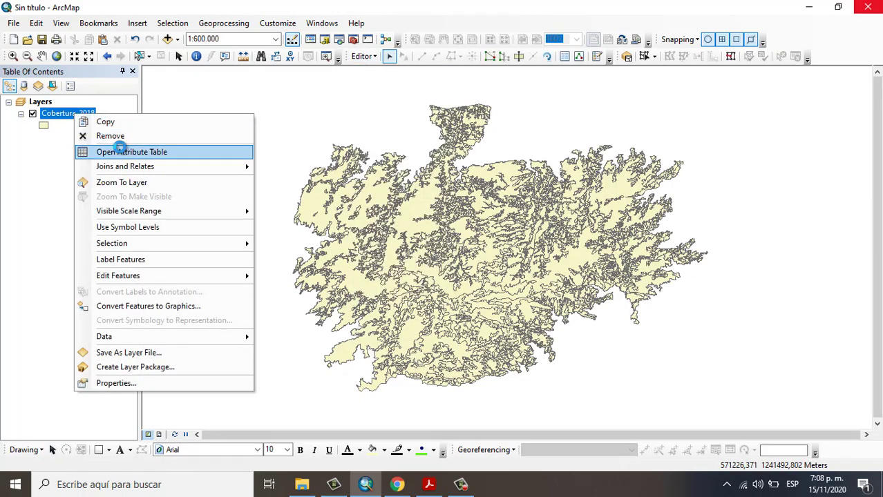
left_click(127, 148)
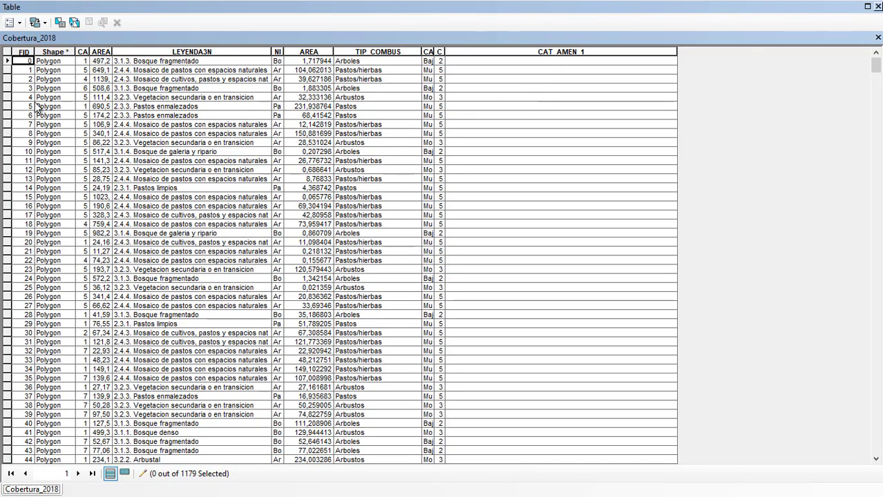
left_click(20, 24)
left_click(30, 55)
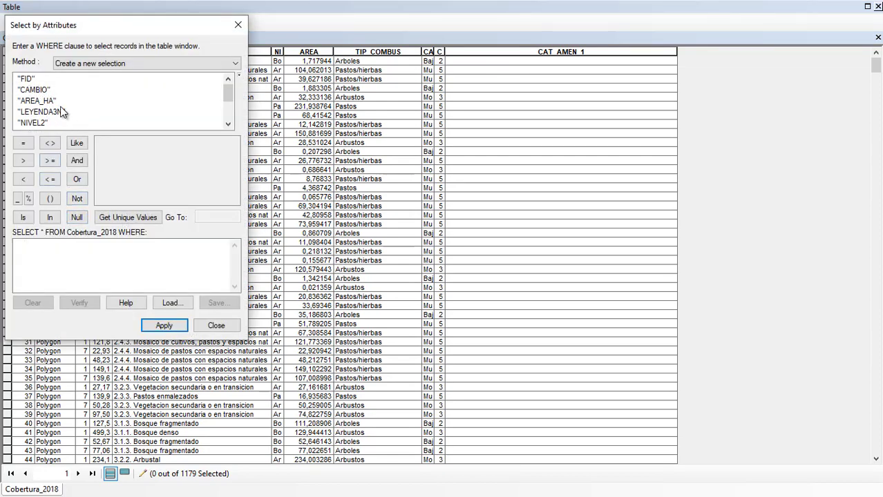
scroll(49, 122, "down", 2)
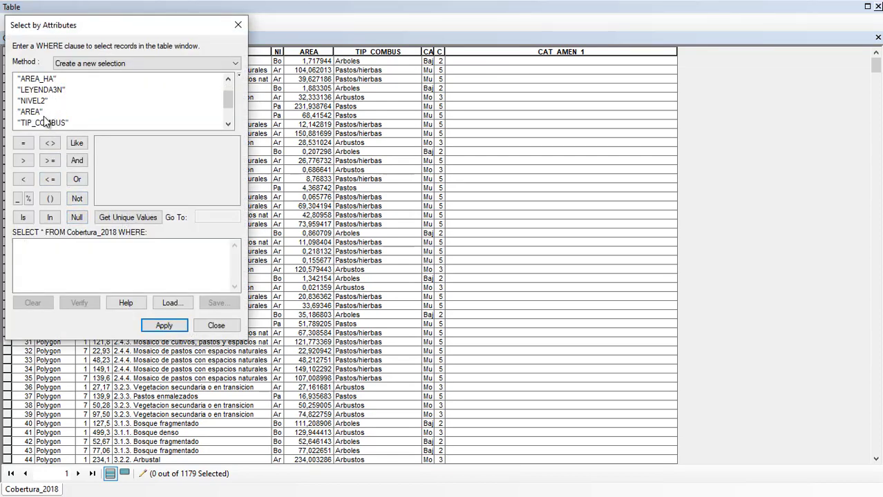
scroll(46, 119, "down", 1)
left_click(40, 121)
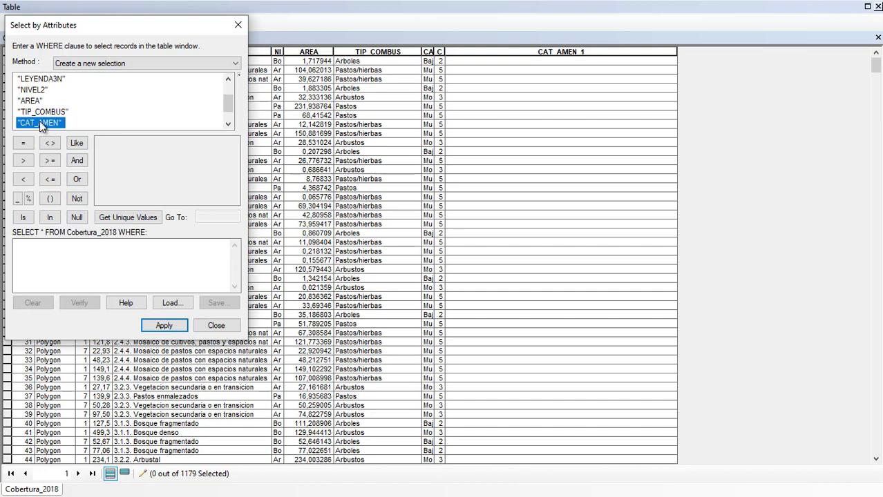
double_click(39, 121)
left_click(26, 144)
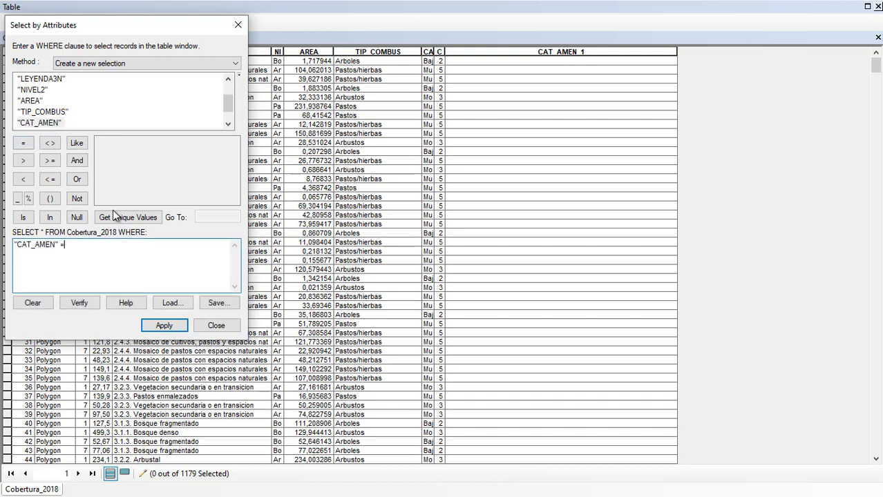
left_click(116, 217)
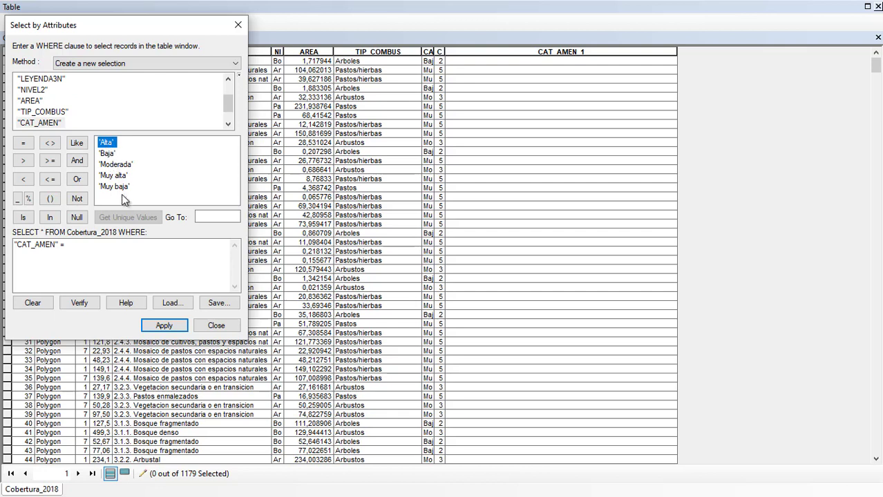
left_click_drag(85, 252, 1, 266)
key("Delete")
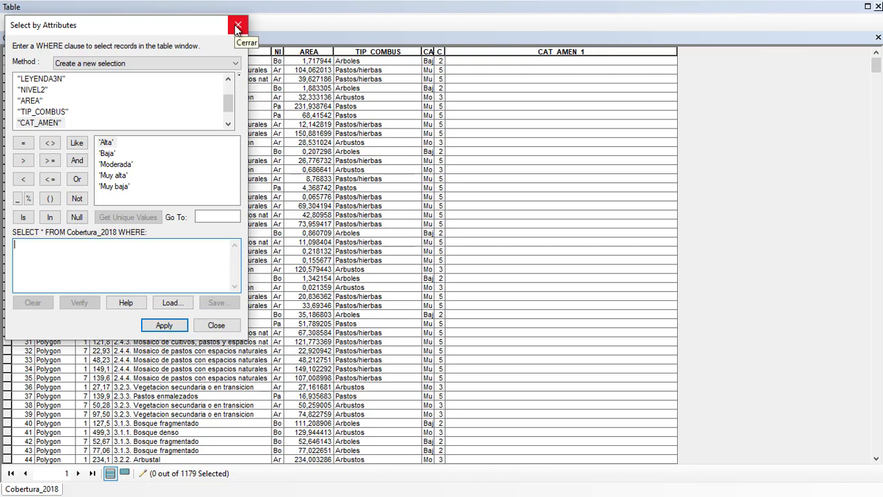
- Select the records where "TIP_COMBUS" = 'Arboles' and show only the selected records in the table
double_click(53, 110)
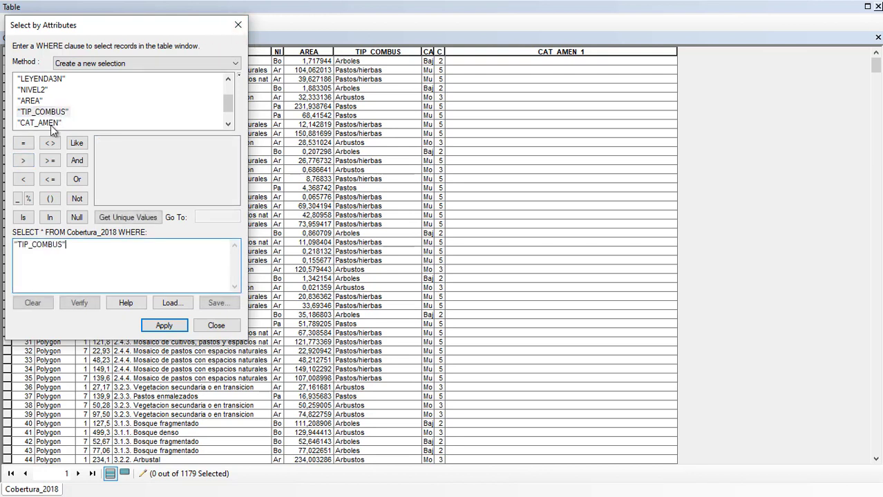
left_click(23, 143)
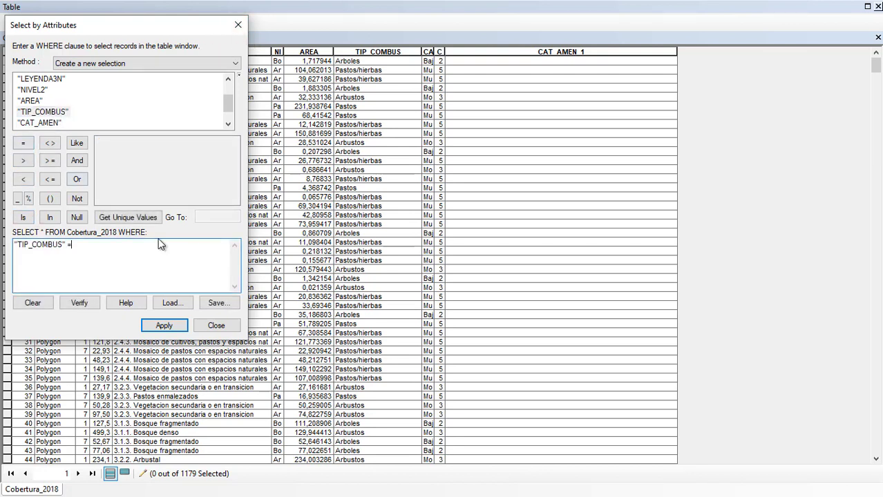
left_click(114, 217)
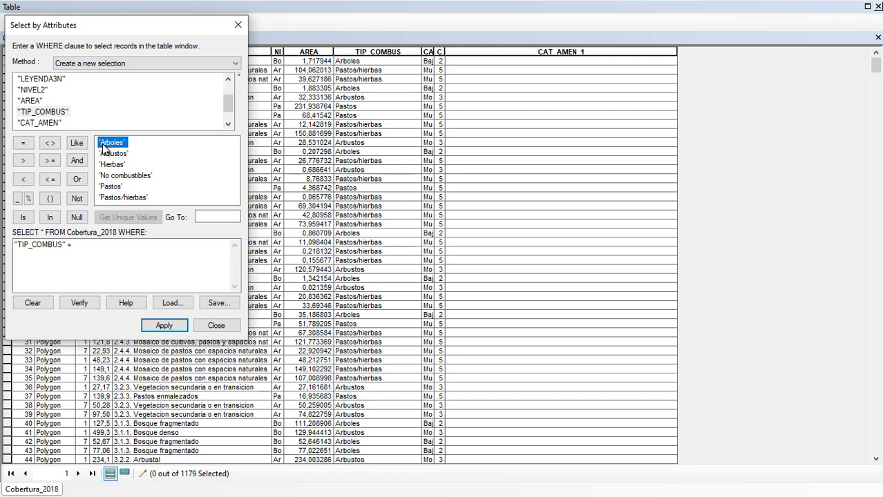
double_click(107, 145)
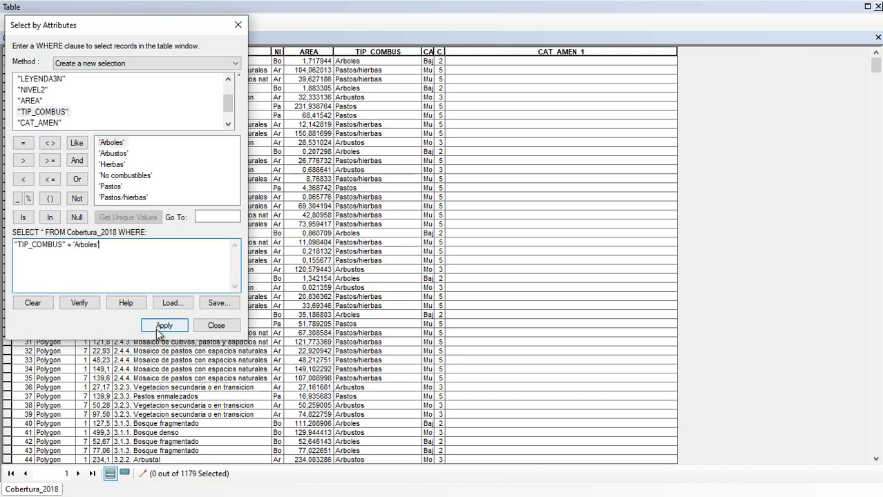
left_click(160, 328)
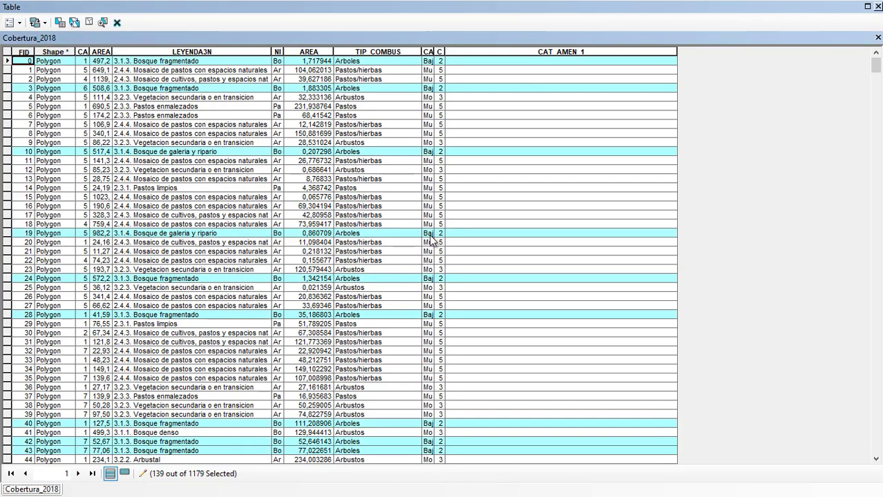
left_click(125, 474)
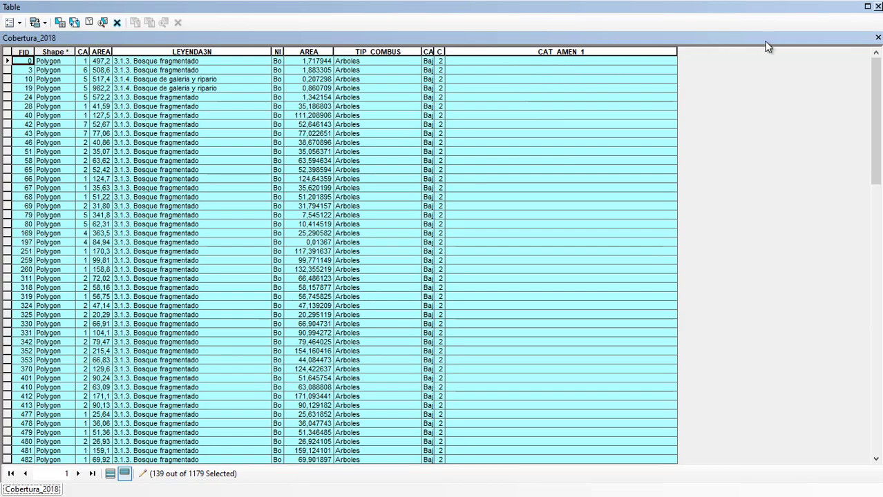
- Close the table, check the hazard category for Árboles in the protocol PDF in Acrobat Reader, and return to ArcMap
left_click(878, 6)
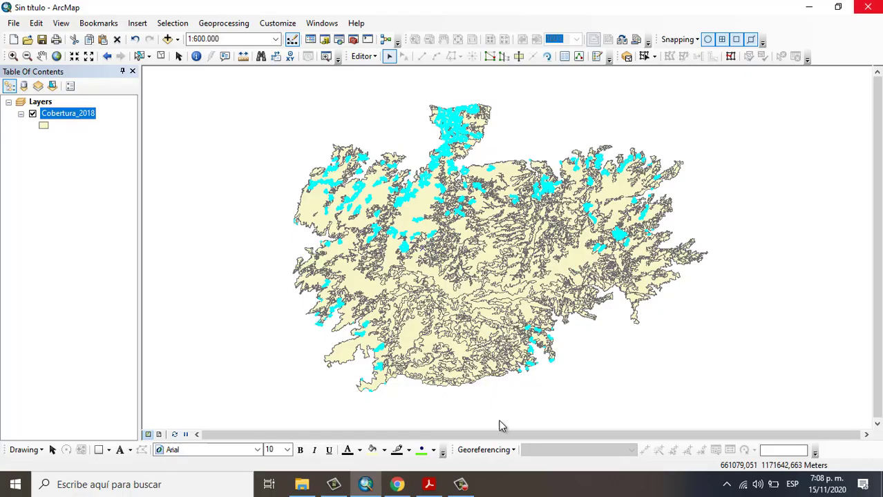
left_click(428, 488)
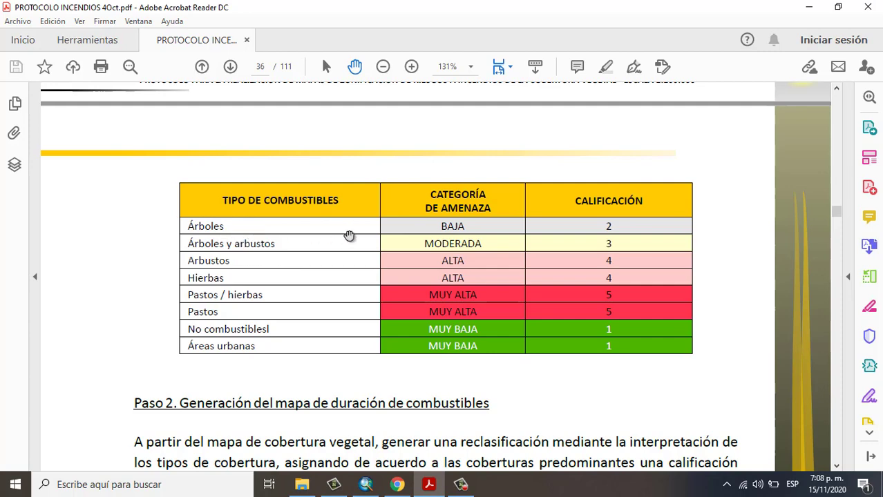
mouse_move(370, 492)
left_click(383, 400)
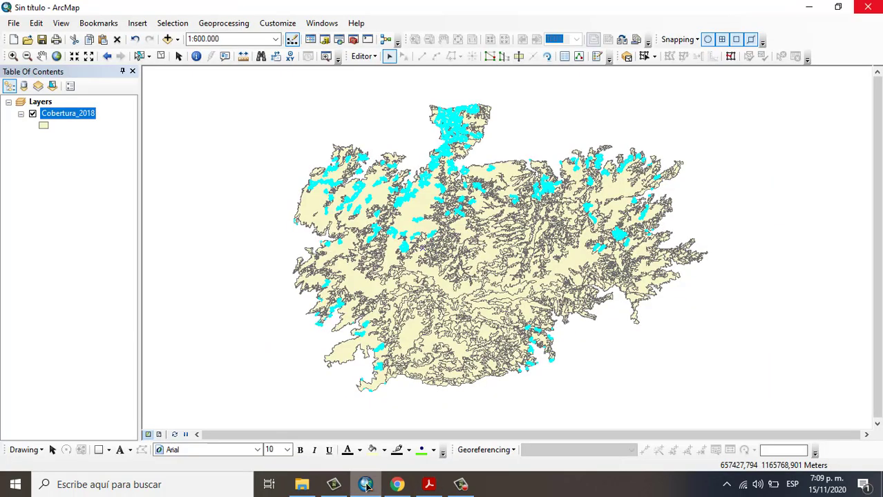
- Reopen the Cobertura_2018 attribute table and fill CAT_AMEN_1 with "Baja" for the selected Arboles records using the Field Calculator
right_click(78, 123)
left_click(130, 152)
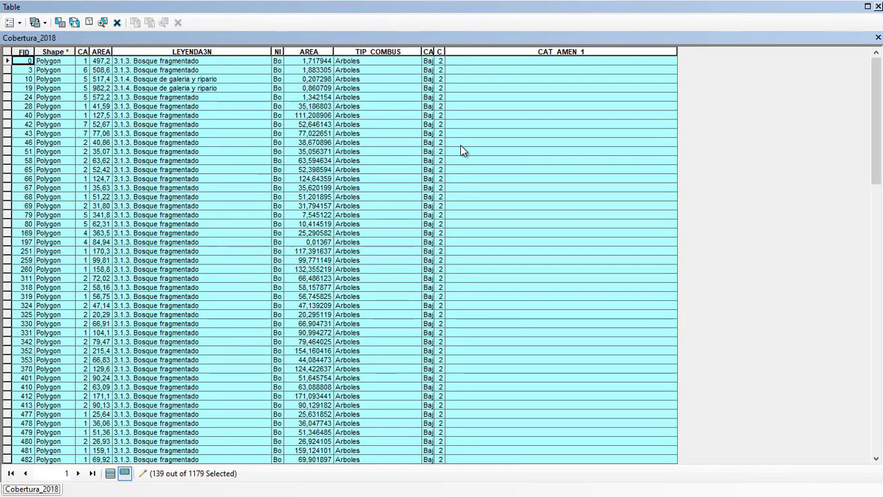
left_click(499, 53)
right_click(498, 53)
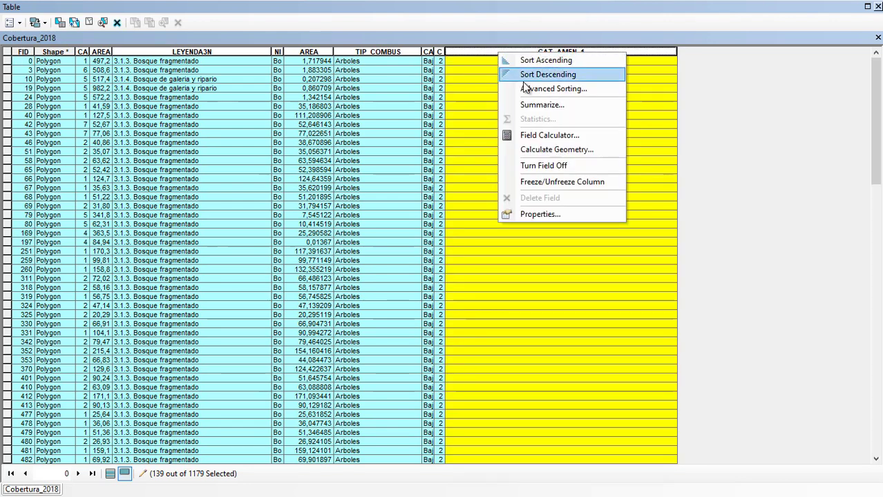
left_click(521, 134)
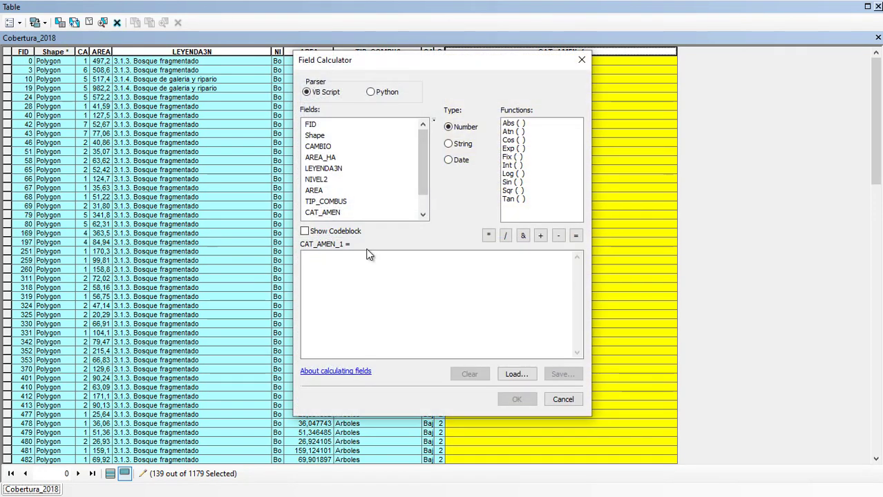
left_click(365, 270)
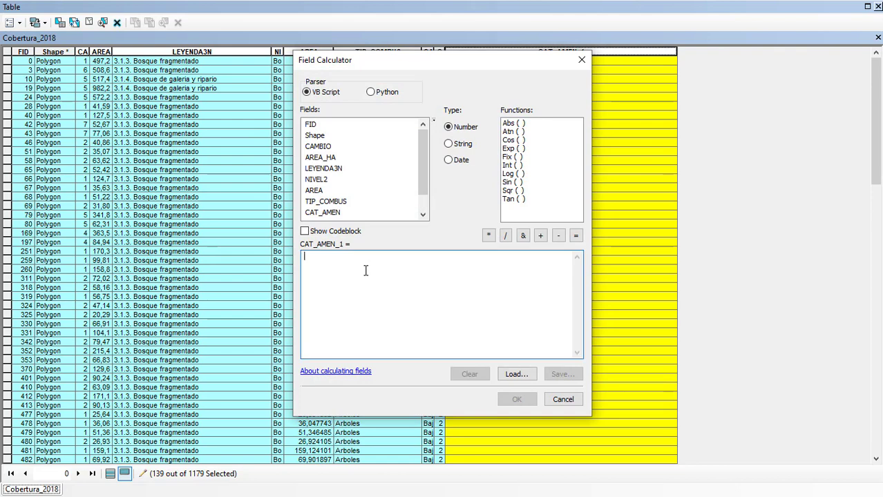
type("\"Baja")
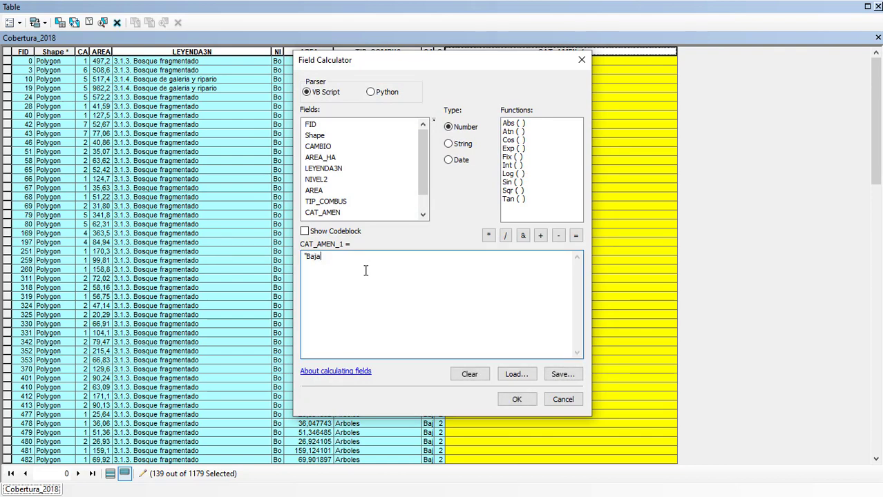
left_click(517, 400)
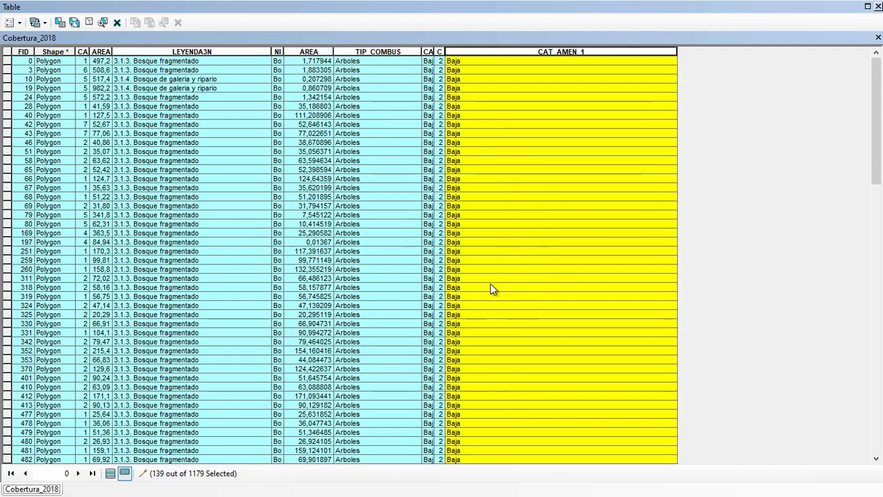
- Clear the Arboles selection, select the records where "TIP_COMBUS" = 'Arbustos', and show only the selected records
left_click(109, 473)
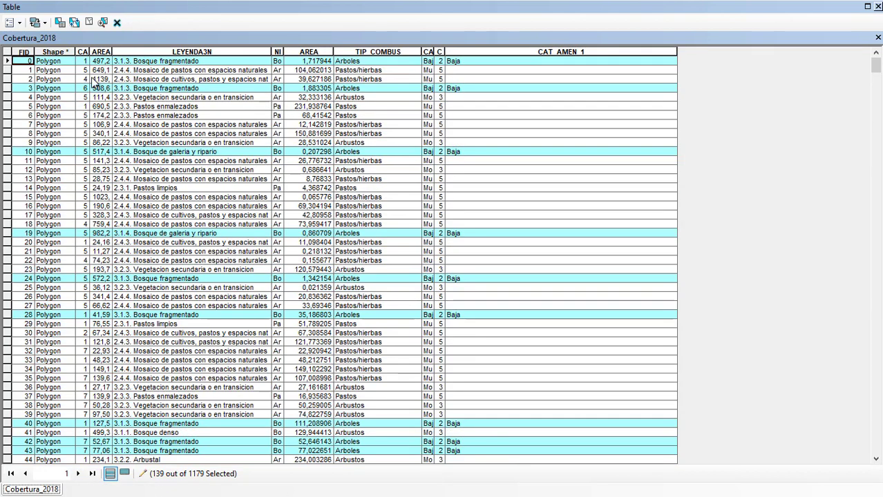
left_click(86, 25)
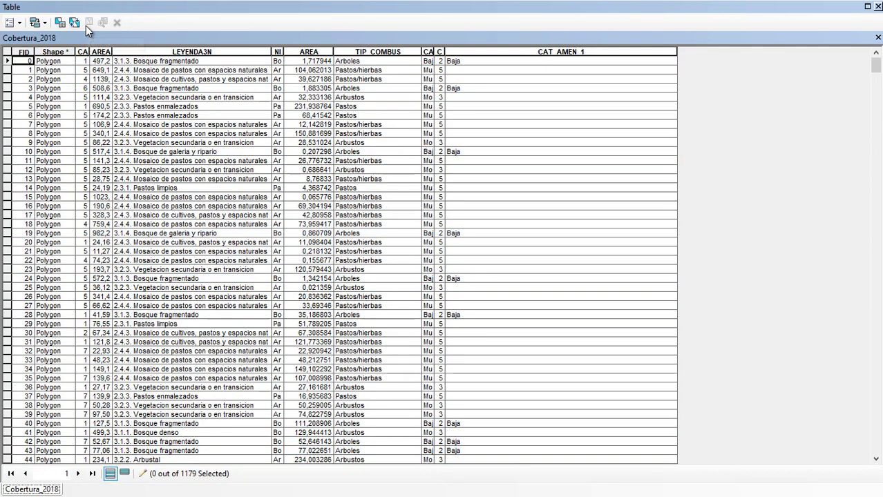
left_click(14, 22)
left_click(29, 54)
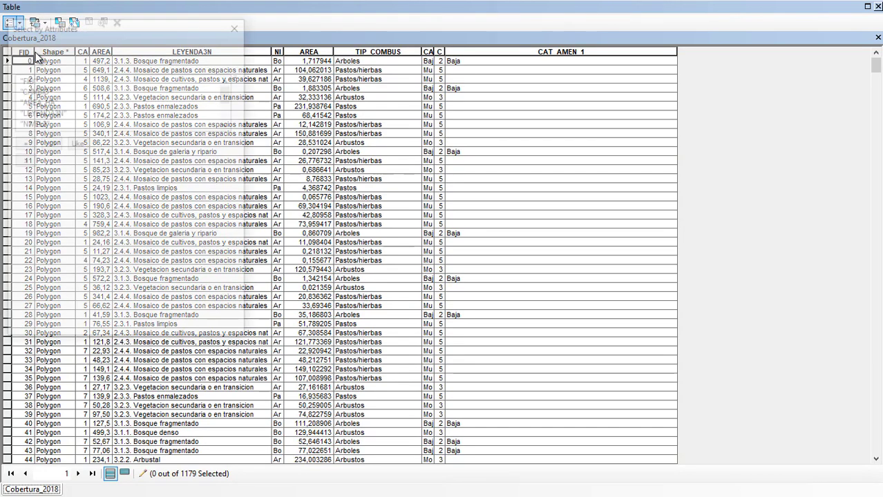
scroll(47, 123, "down", 2)
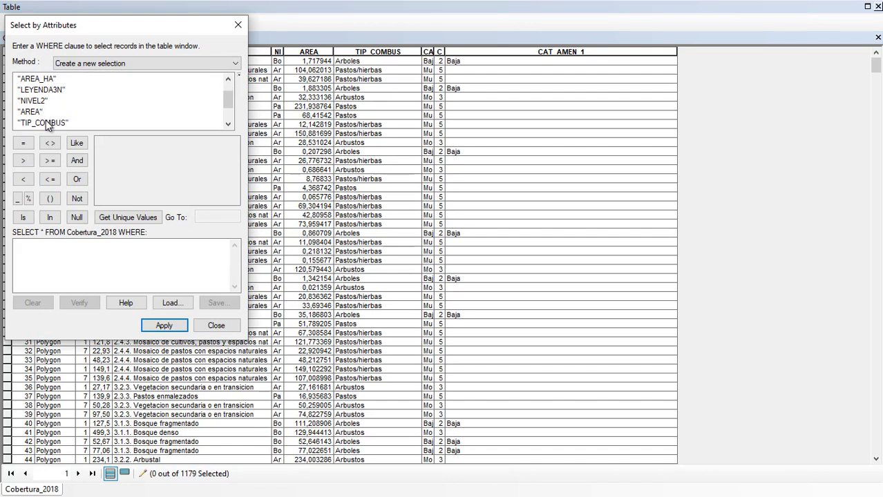
double_click(47, 123)
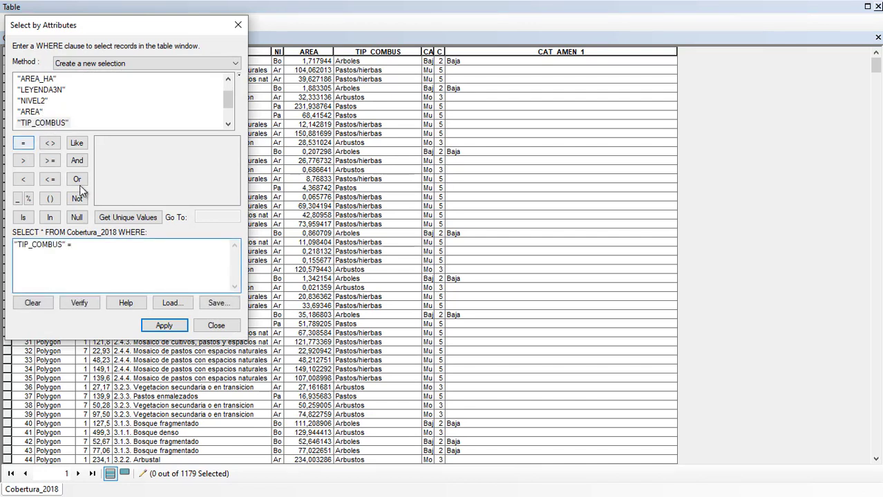
left_click(122, 217)
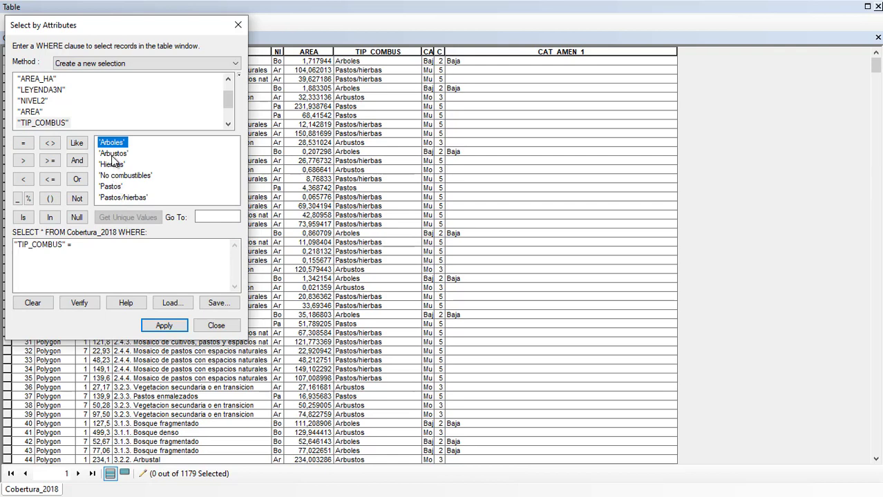
double_click(113, 153)
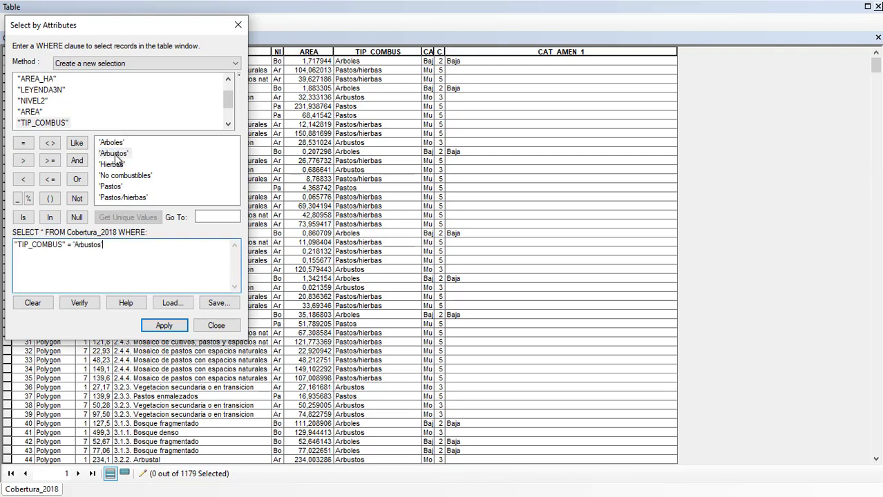
left_click(158, 329)
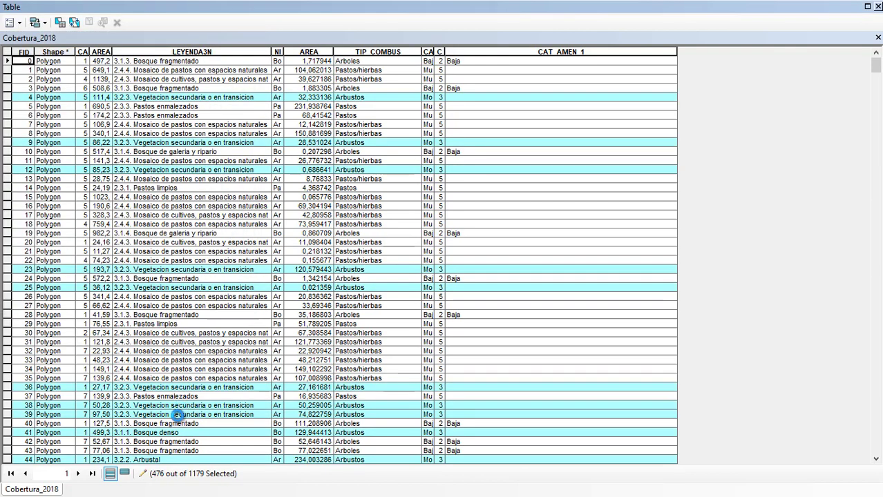
left_click(126, 474)
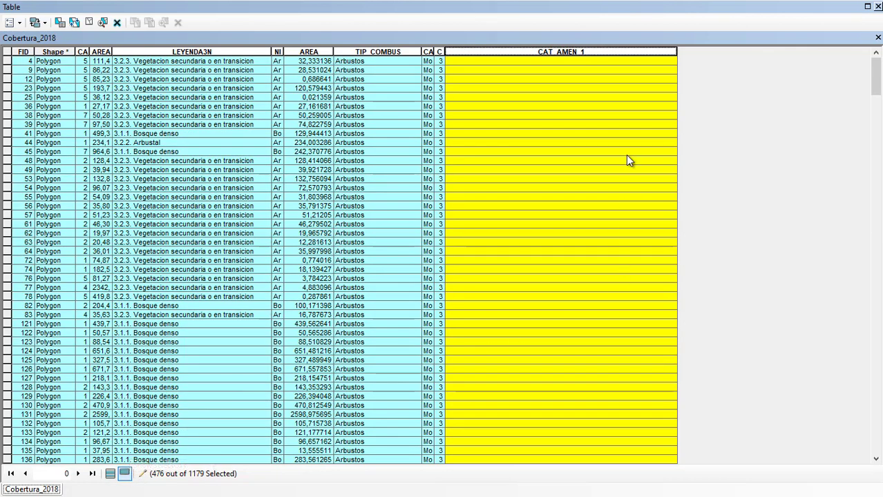
- Close the table, check the hazard category for Arbustos in the protocol PDF in Acrobat Reader, and return to ArcMap
left_click(878, 6)
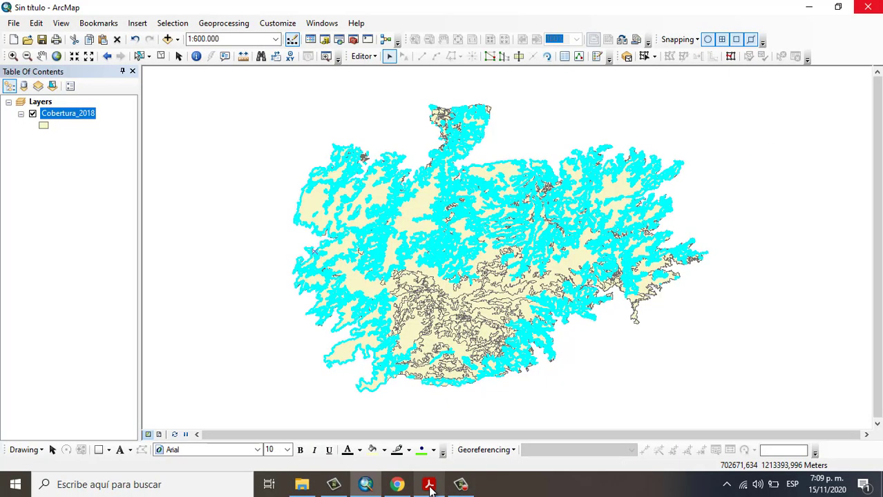
left_click(429, 486)
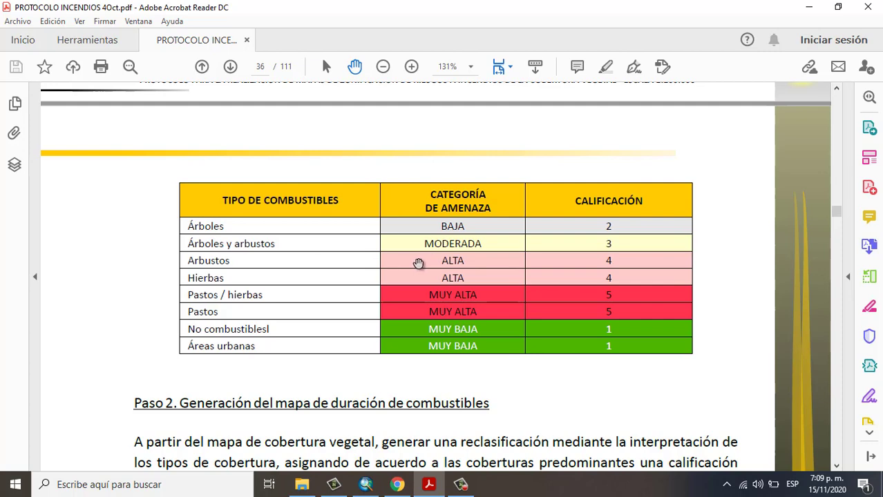
left_click(365, 485)
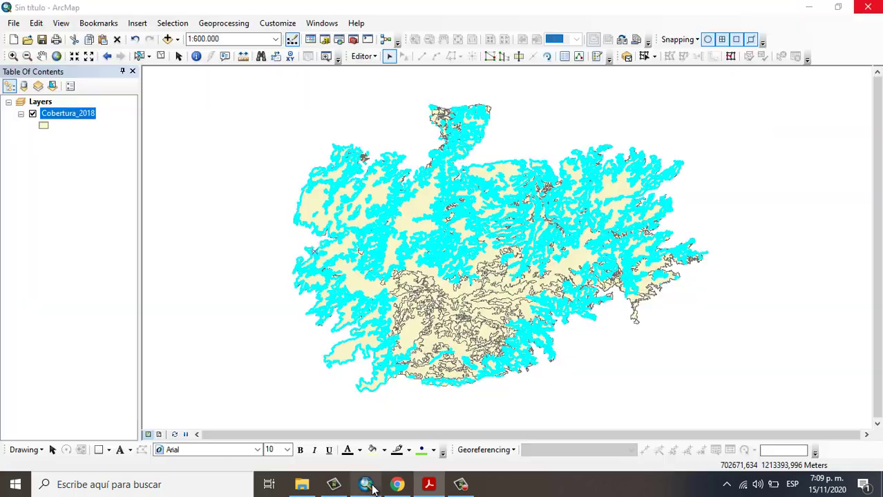
- Reopen the Cobertura_2018 attribute table and fill CAT_AMEN_1 with "Alta" for the selected Arbustos records using the Field Calculator
right_click(91, 115)
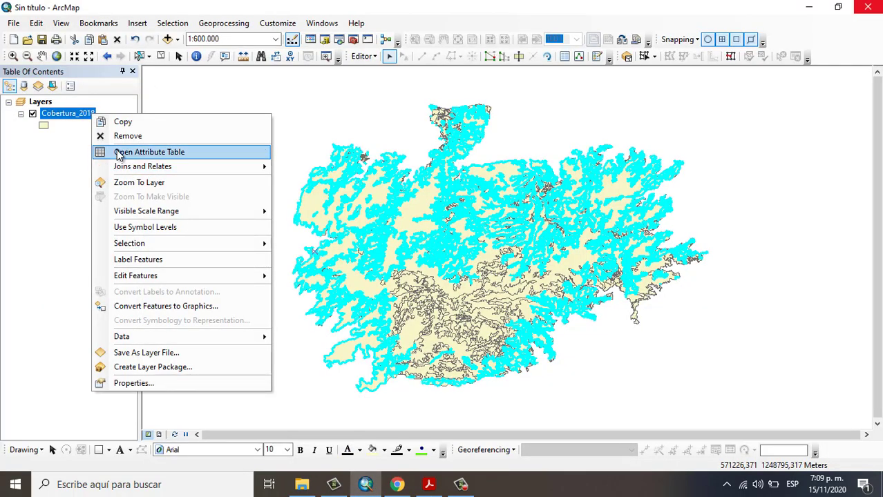
left_click(119, 146)
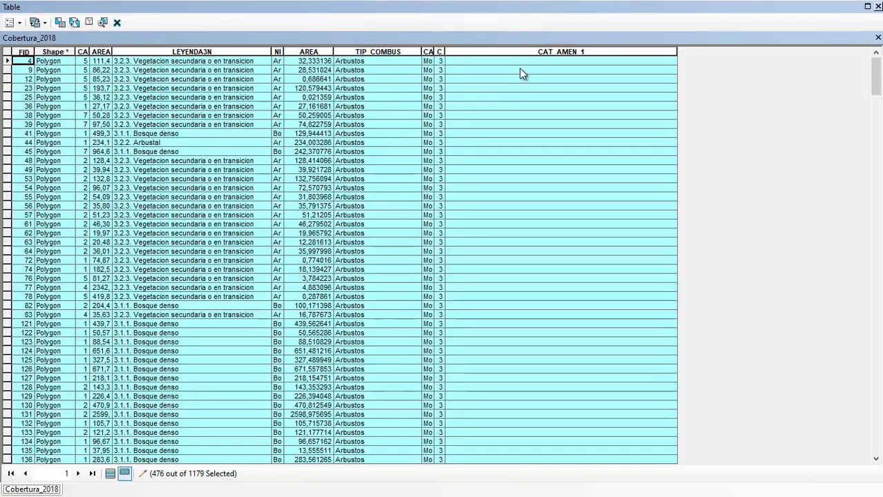
left_click(510, 57)
right_click(509, 56)
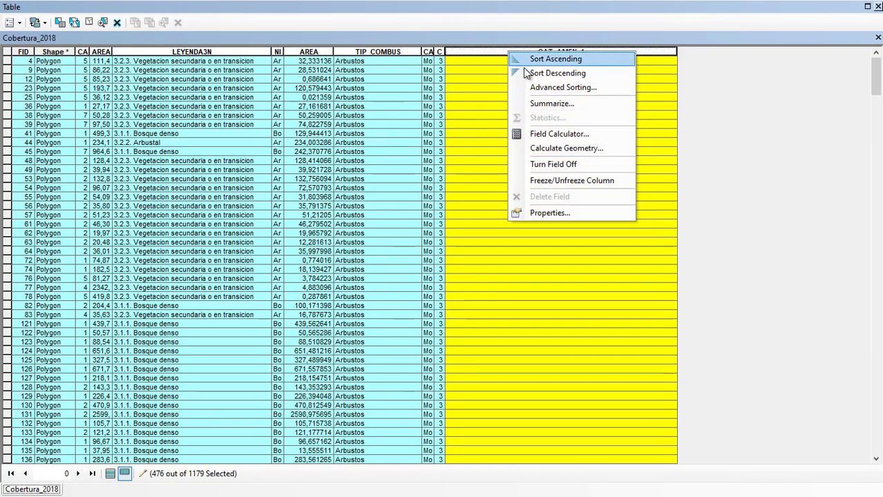
left_click(534, 134)
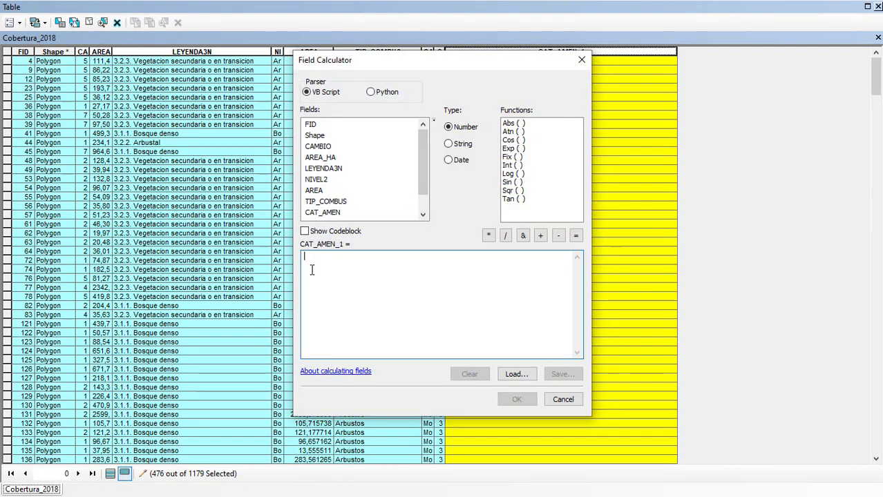
type("1")
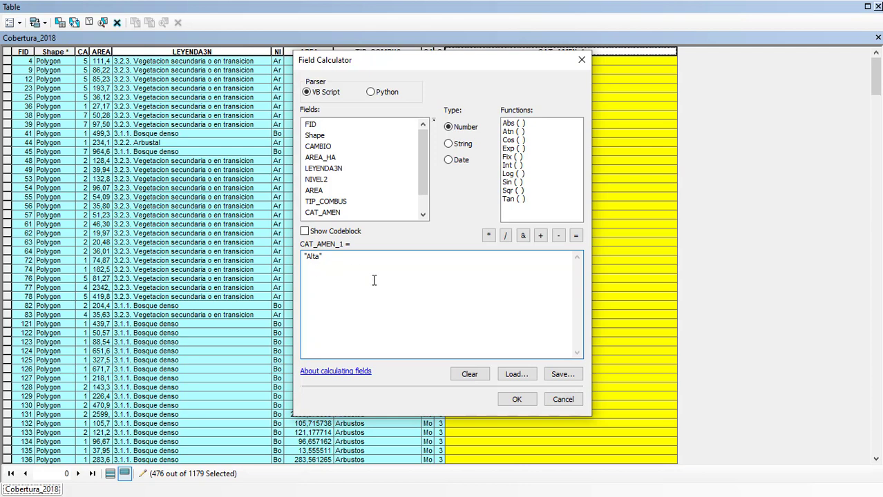
left_click(517, 400)
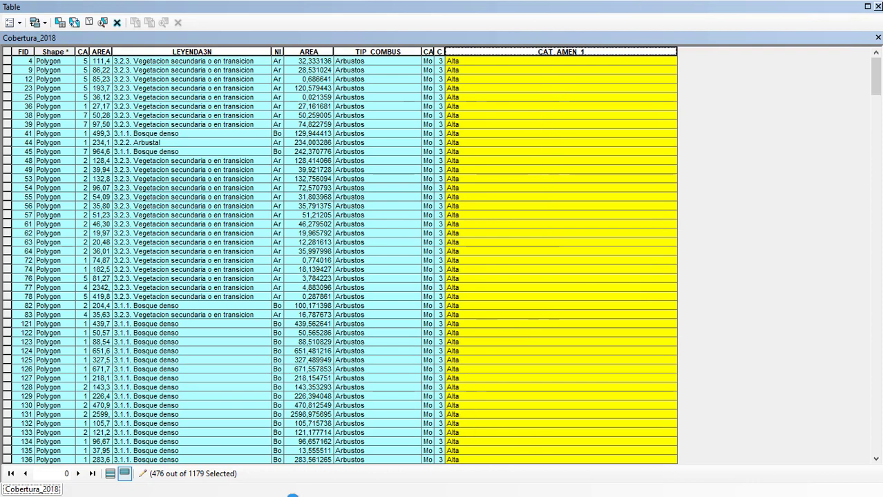
- Show all records of Cobertura_2018 again, clear the Arbustos selection, and close the table
left_click(111, 475)
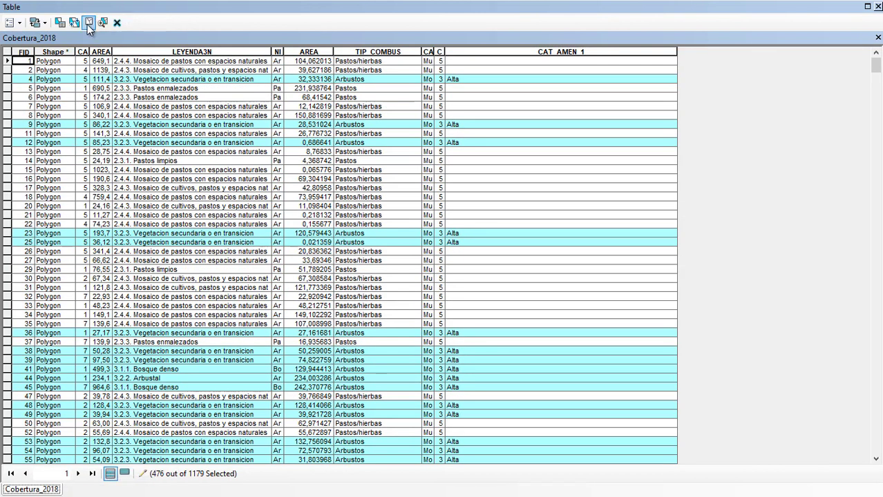
left_click(89, 23)
left_click(878, 6)
left_click(460, 485)
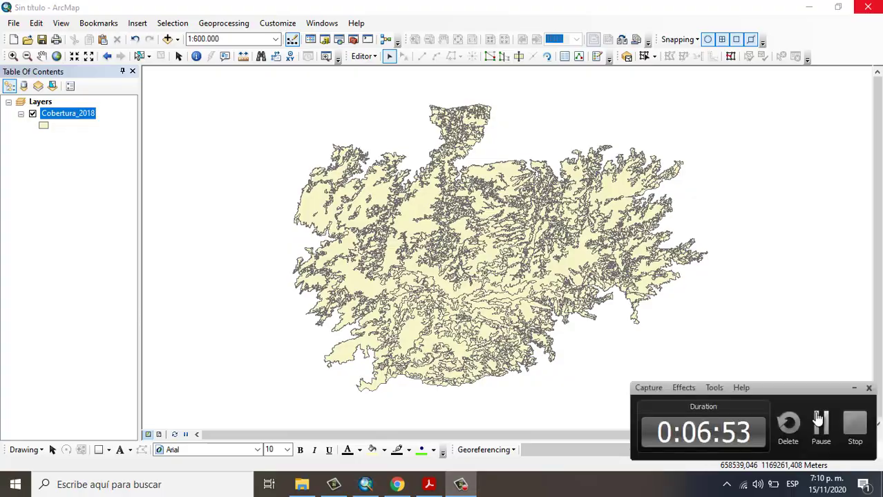
left_click(819, 421)
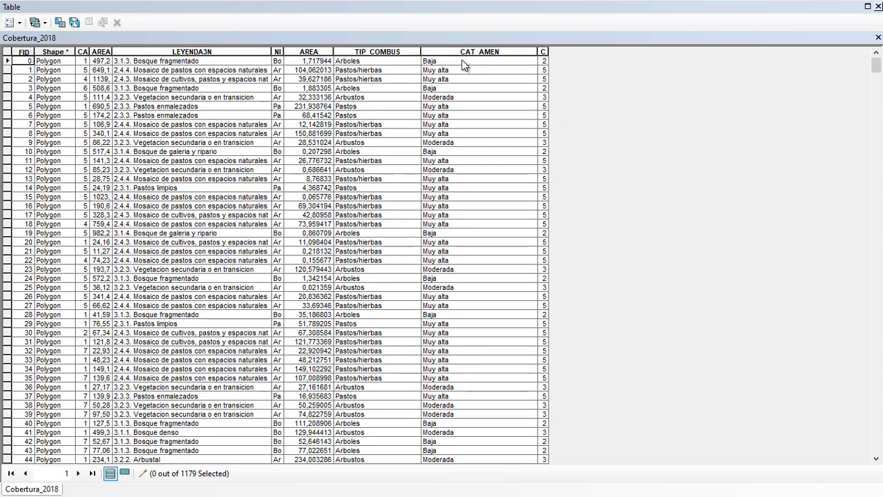
- Look over the CAT_AMEN categories, close the attribute table, and stop the edit session
scroll(479, 214, "down", 3)
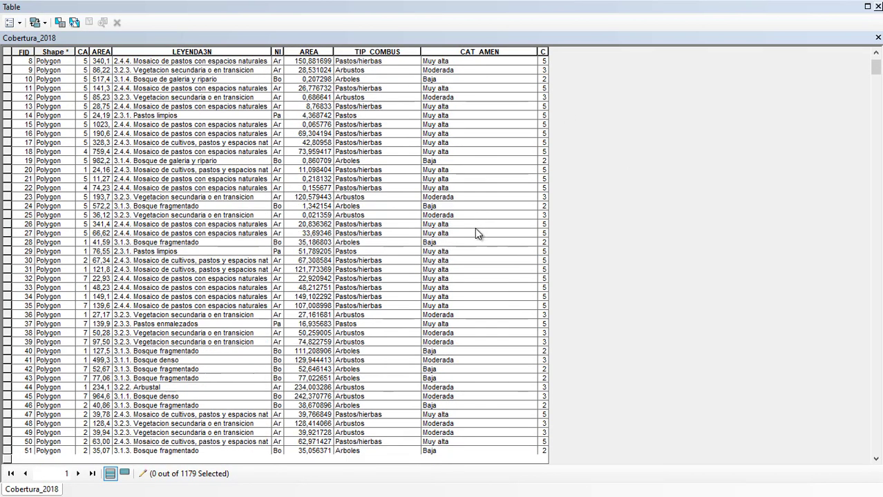
scroll(439, 268, "down", 3)
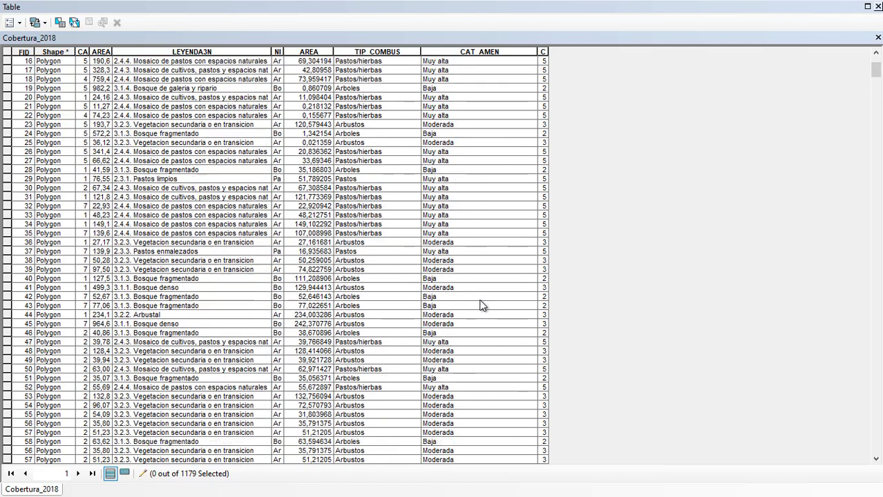
scroll(476, 264, "up", 6)
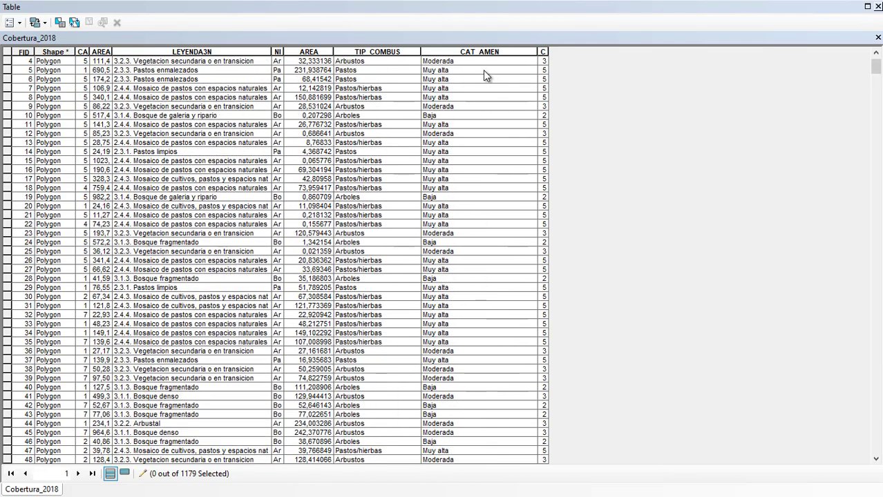
left_click(878, 6)
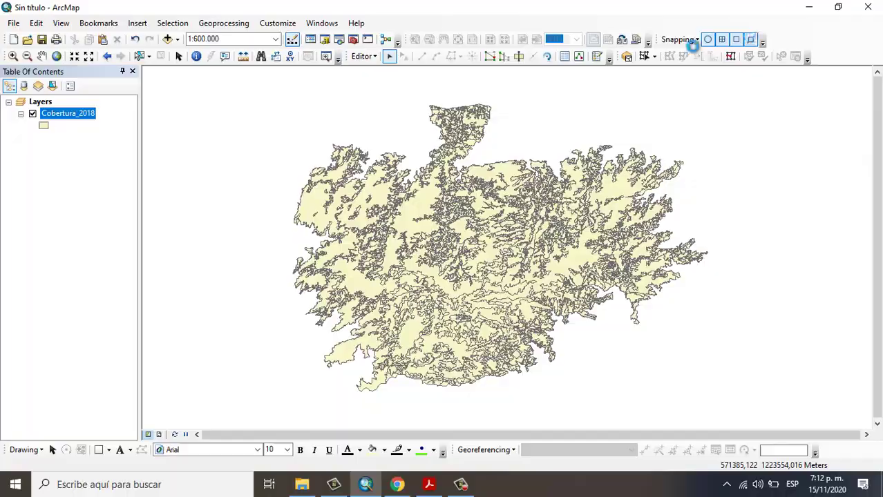
left_click(362, 56)
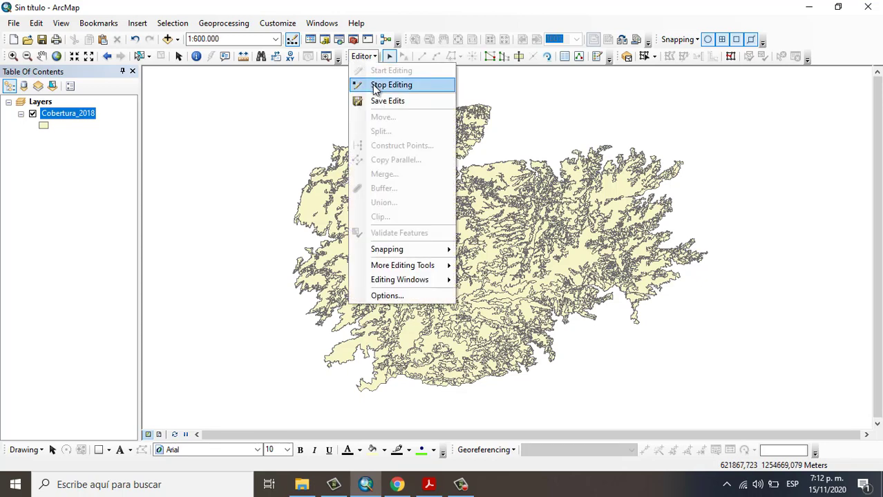
left_click(377, 85)
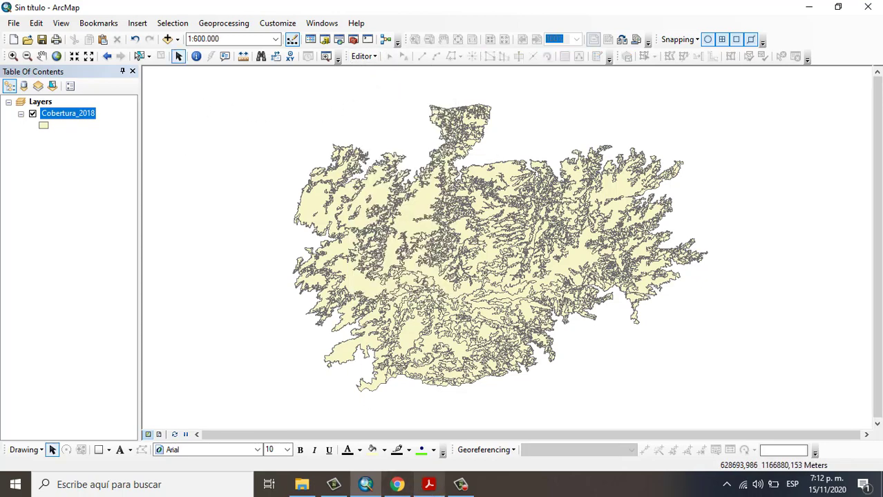
- Check the fuel type ratings (Calificación) in the protocol PDF in Acrobat Reader, then reopen the Cobertura_2018 attribute table in ArcMap
left_click(429, 484)
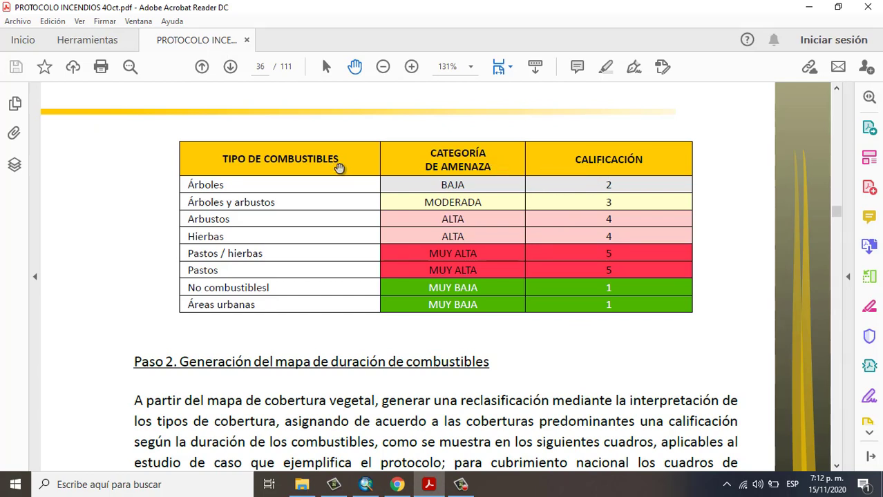
left_click(359, 487)
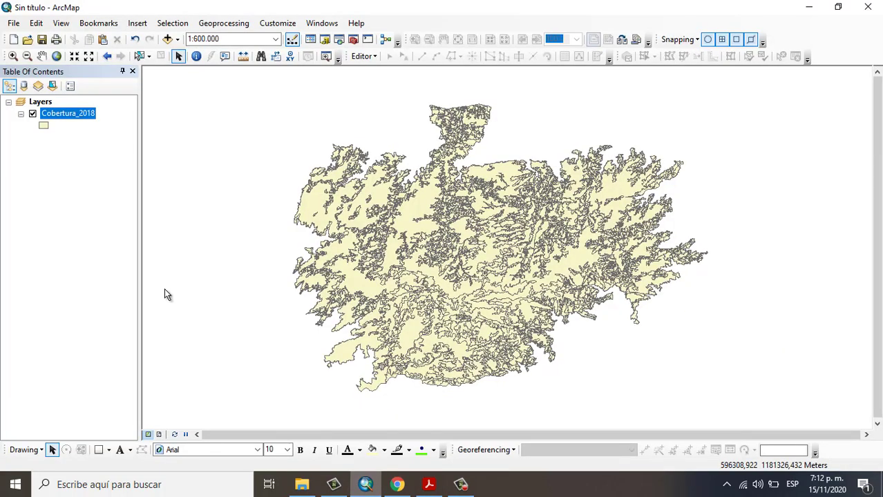
right_click(79, 116)
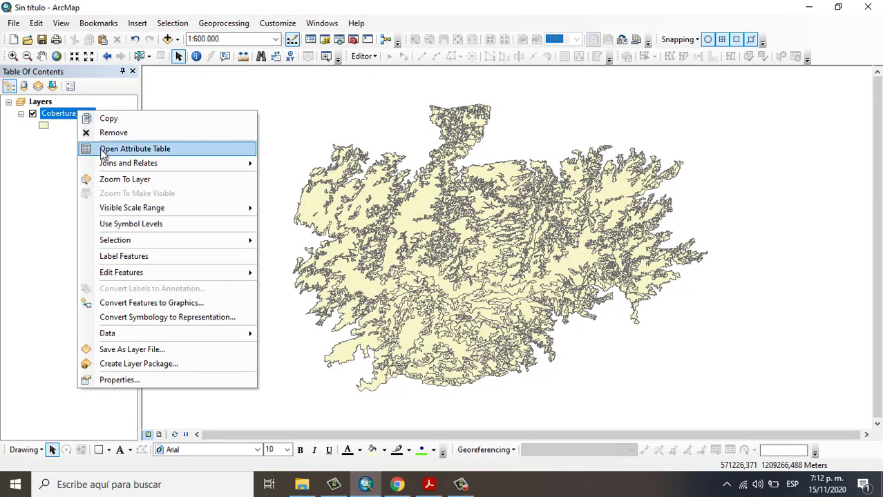
left_click(95, 146)
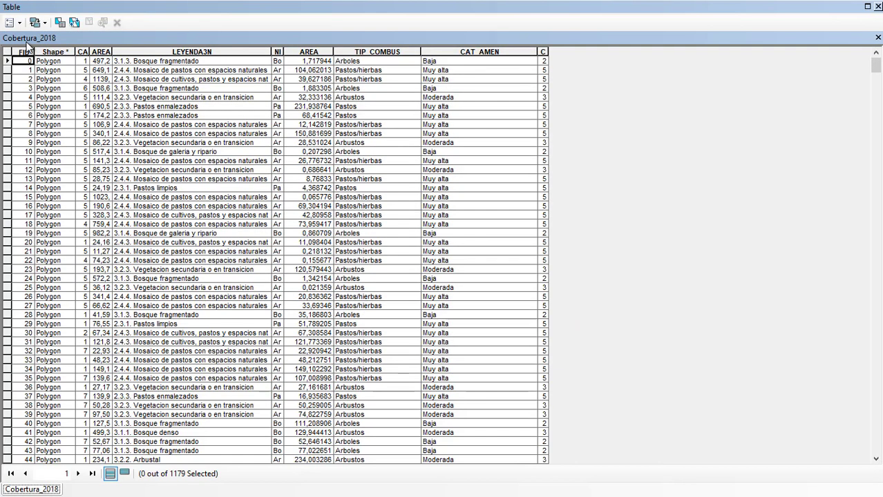
- Add a Double field named Cal_tip_comb to the Cobertura_2018 table, accepting the shortened name Cal_tip_co
left_click(19, 26)
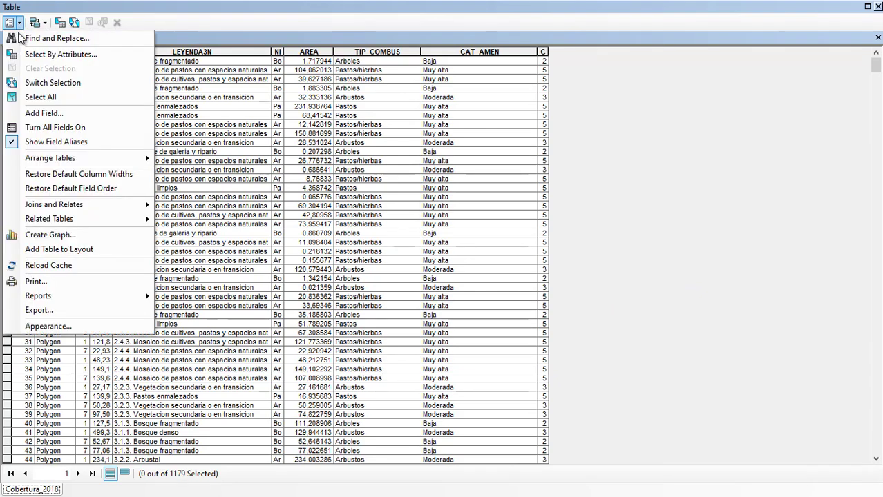
left_click(44, 113)
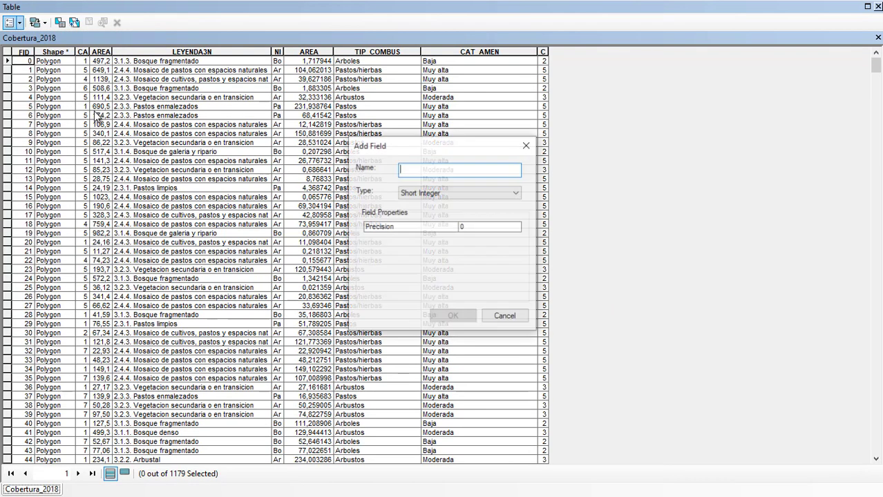
left_click(431, 192)
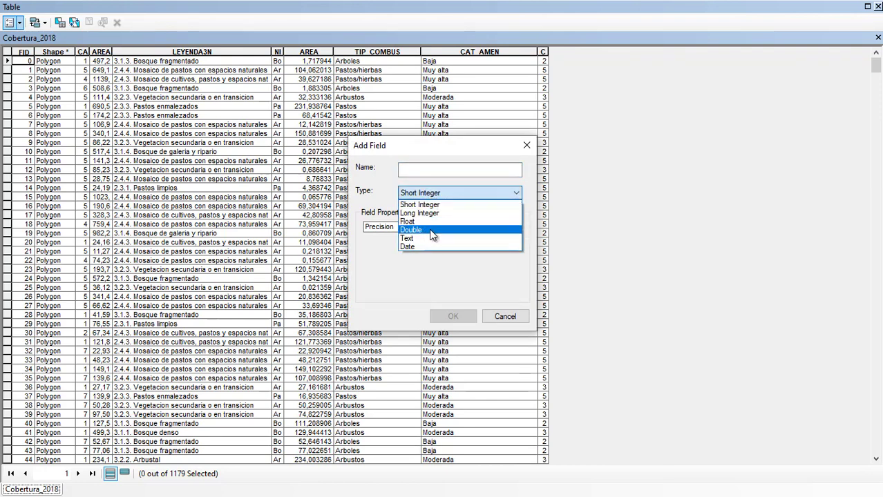
left_click(429, 232)
left_click(429, 169)
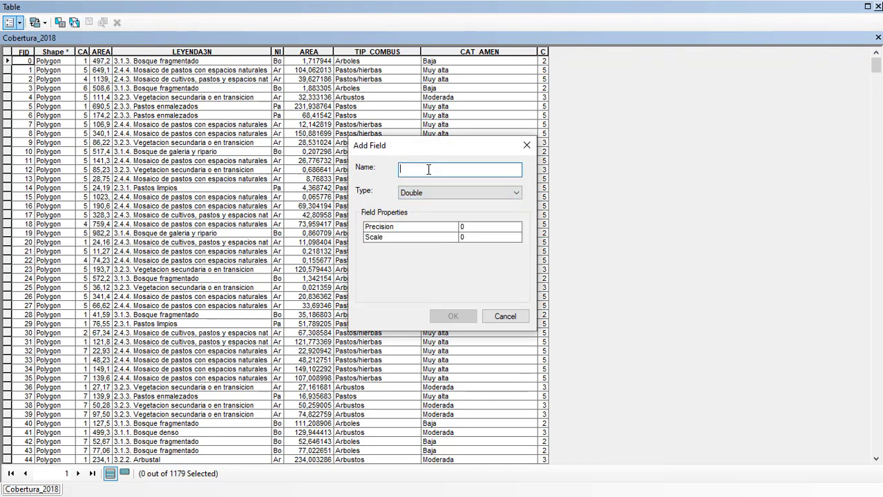
type("Cal_tip_comb")
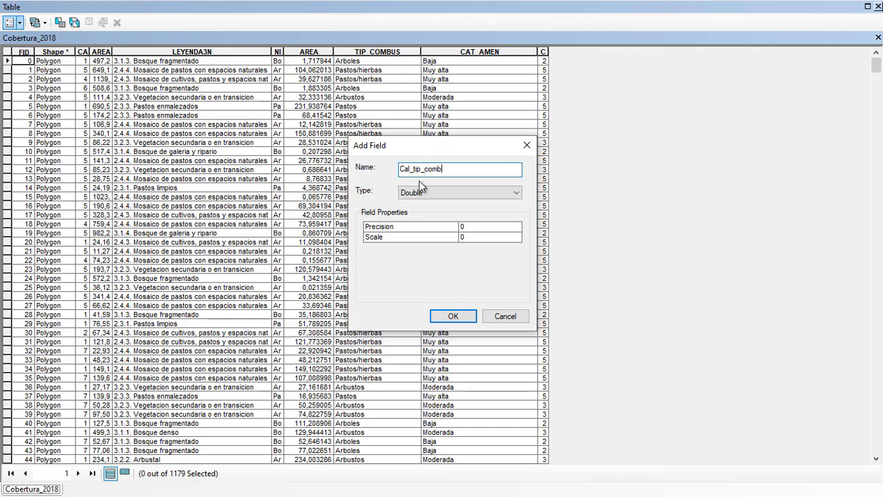
left_click(456, 317)
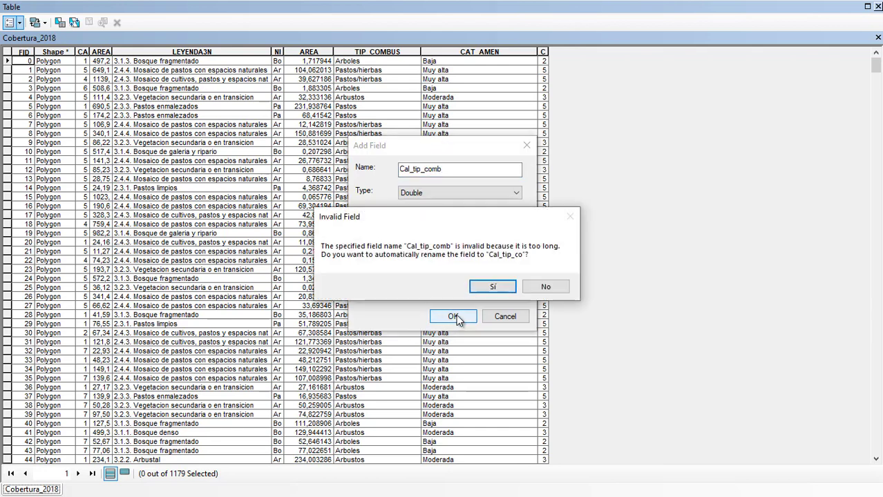
left_click(494, 289)
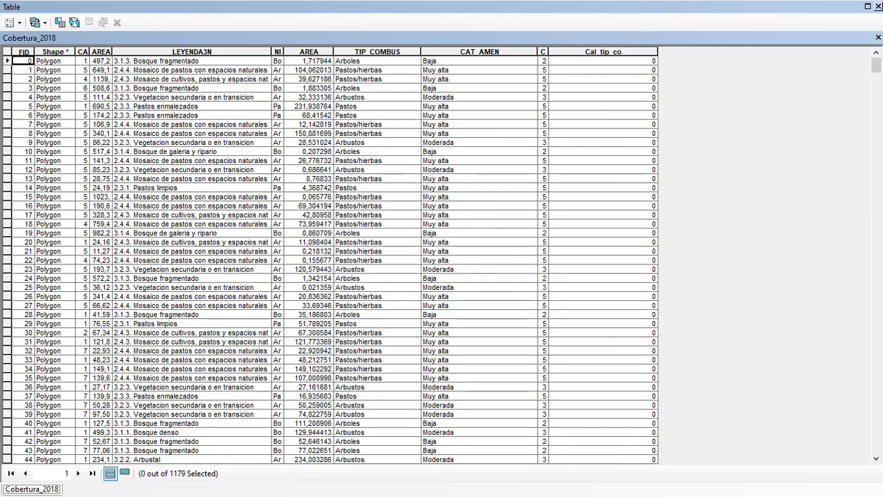
- Close the table, start an edit session, and reopen the Cobertura_2018 attribute table
left_click(877, 6)
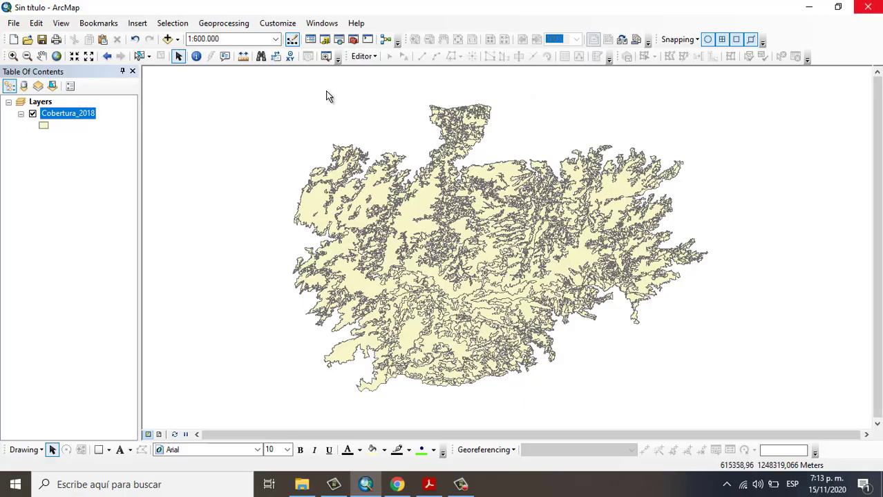
left_click(362, 56)
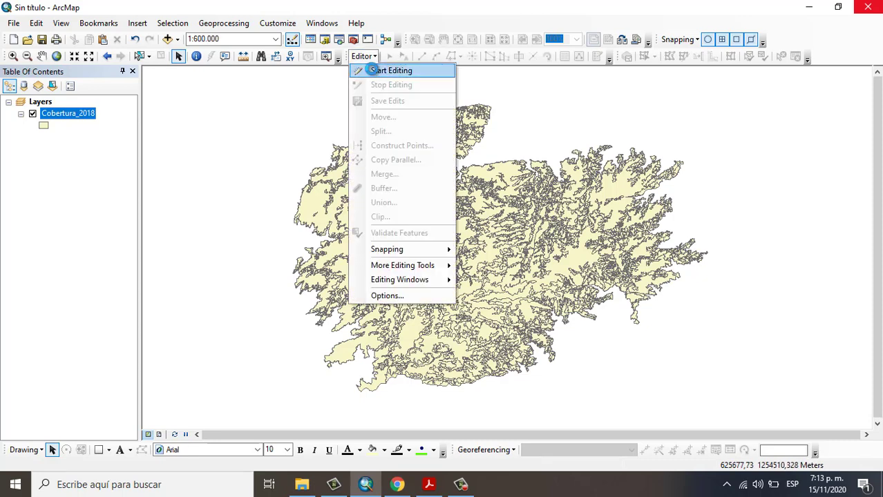
left_click(368, 70)
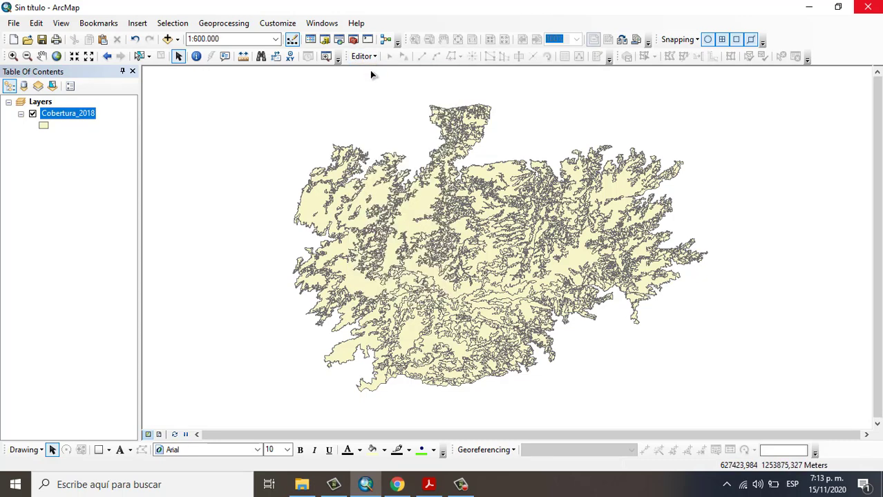
right_click(69, 121)
left_click(119, 154)
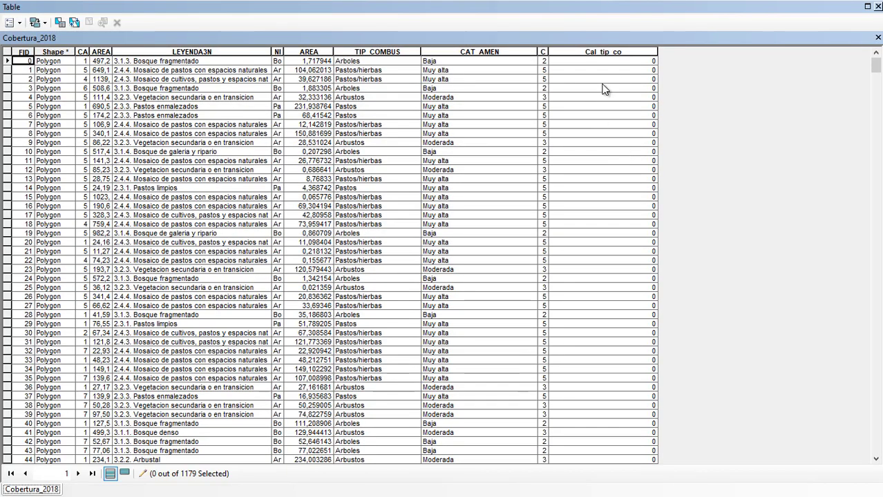
- Close the table, check the rating for each fuel type in the protocol PDF in Acrobat Reader, and return to ArcMap
left_click(878, 6)
left_click(428, 484)
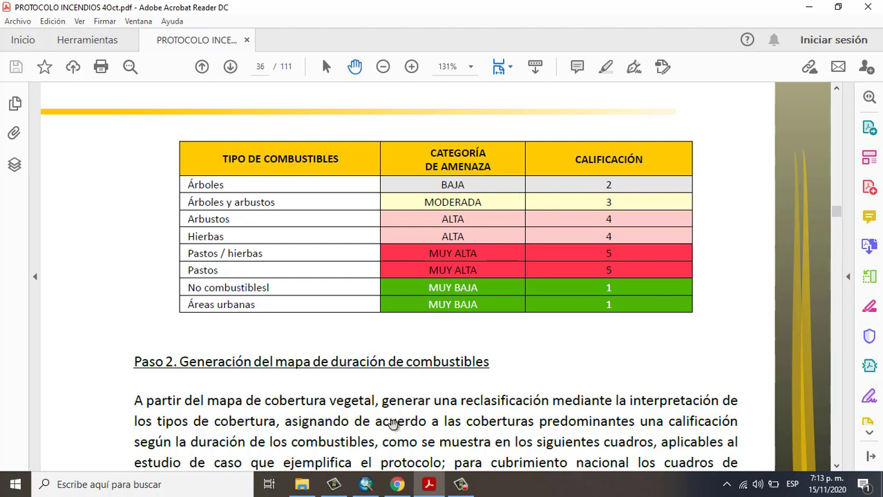
left_click(365, 484)
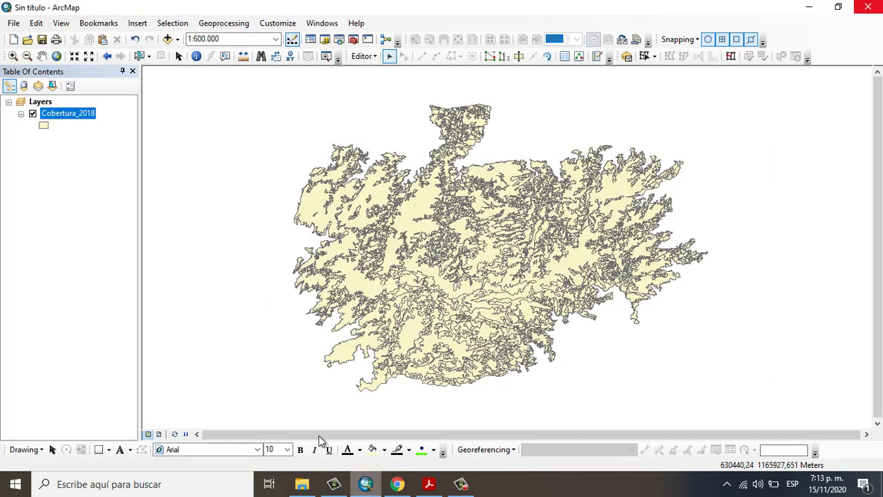
- Open the Cobertura_2018 attribute table, select the records where "CAT_AMEN" = 'Baja', and show only the selected records
right_click(69, 114)
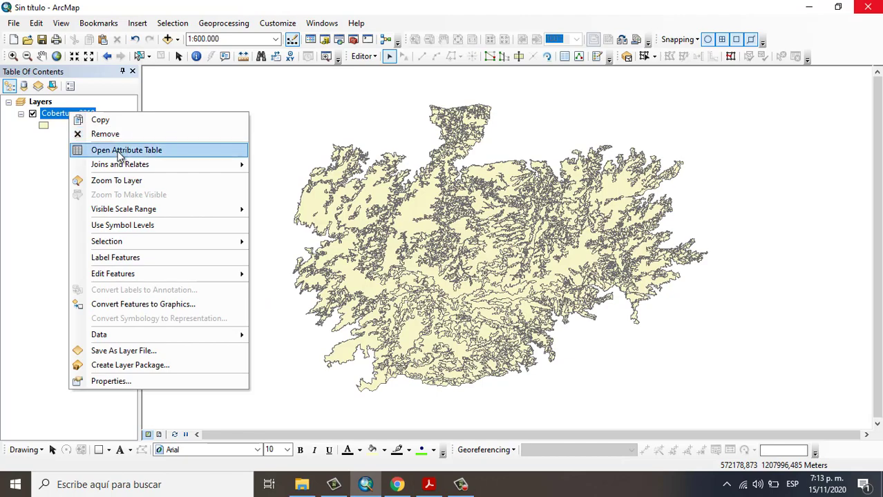
left_click(117, 150)
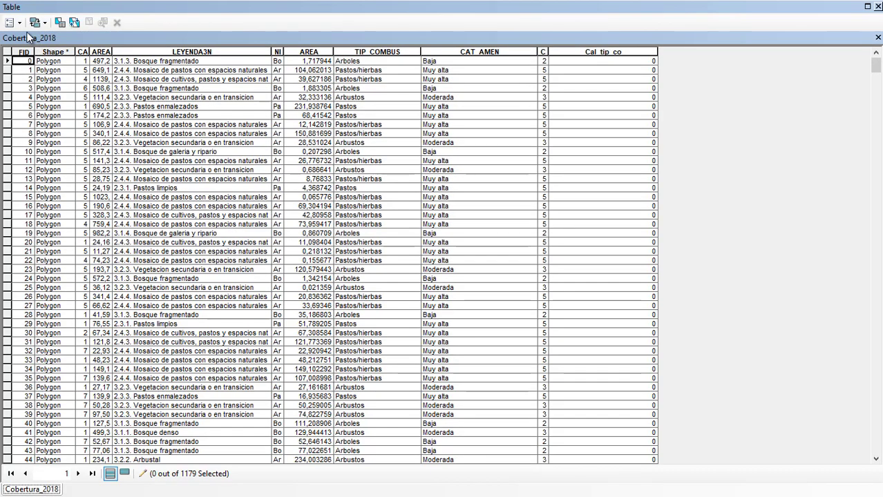
left_click(11, 22)
left_click(36, 54)
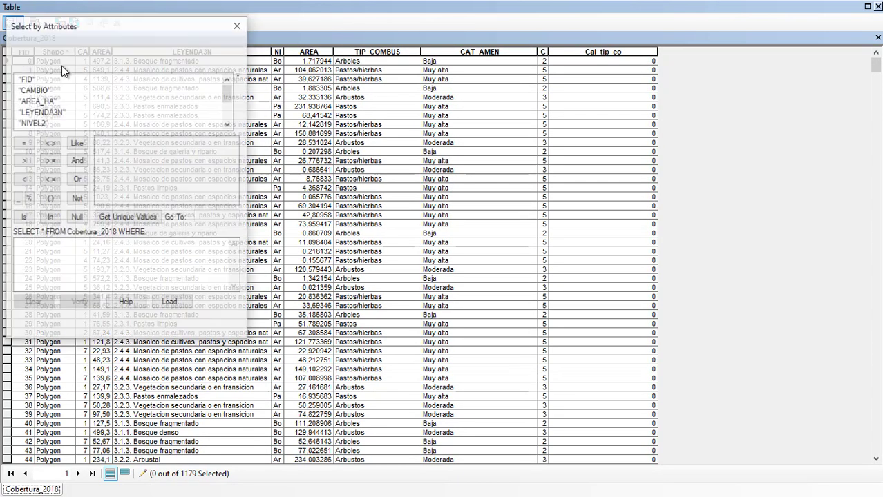
scroll(61, 114, "down", 1)
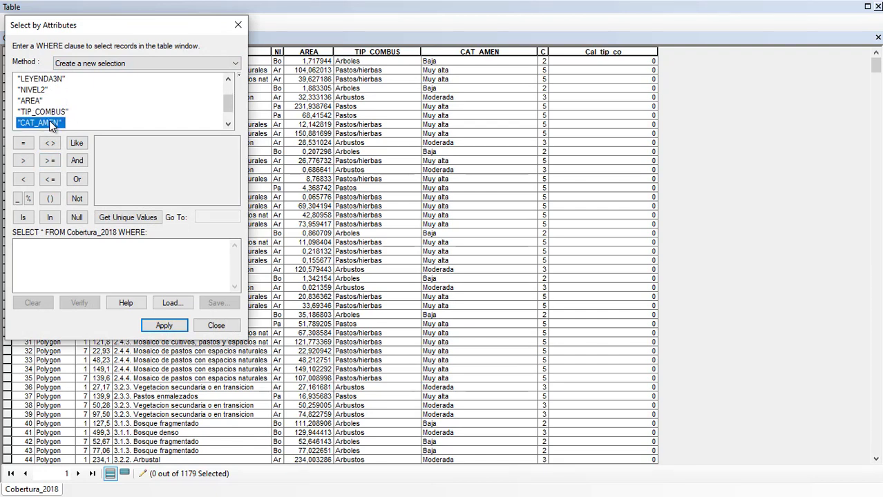
double_click(39, 122)
left_click(23, 143)
left_click(125, 217)
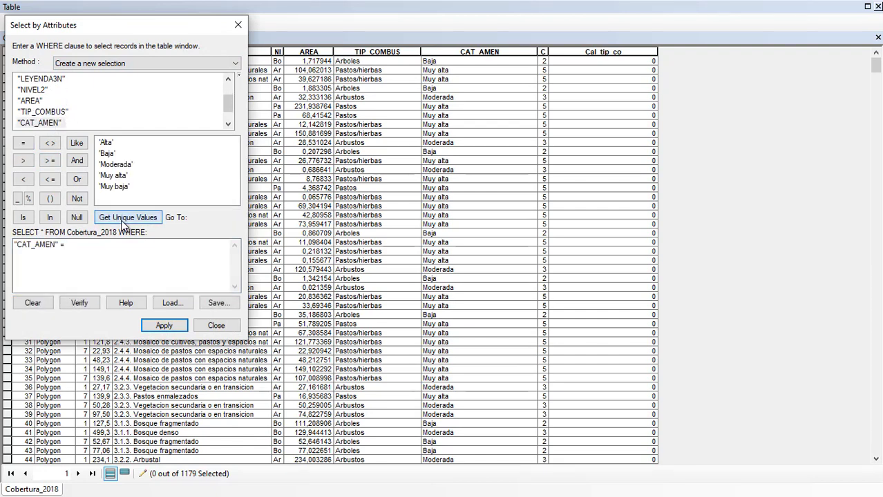
double_click(106, 153)
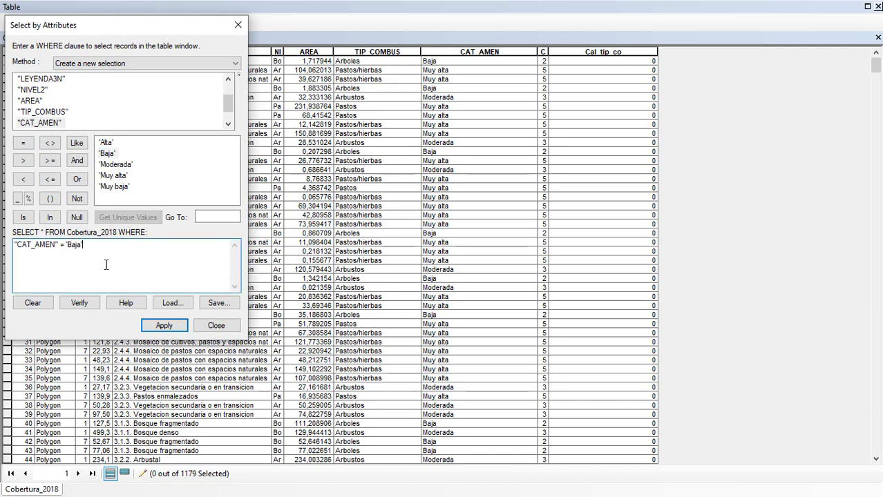
left_click(152, 326)
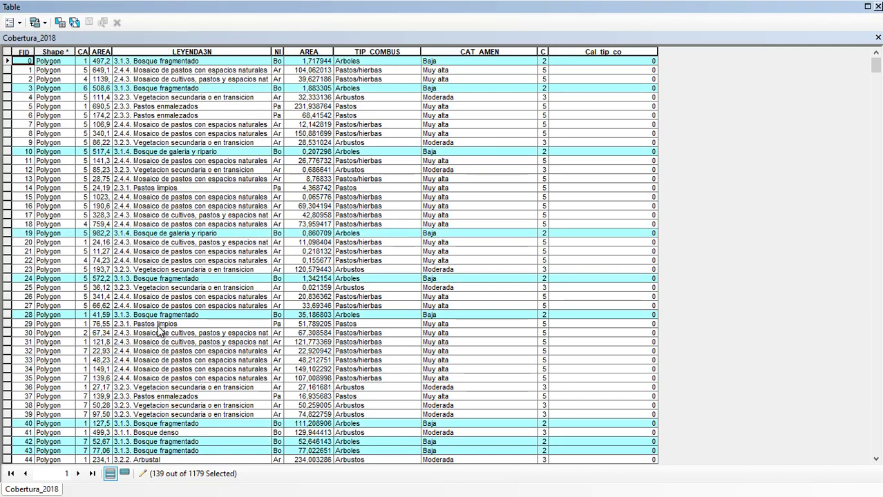
left_click(124, 474)
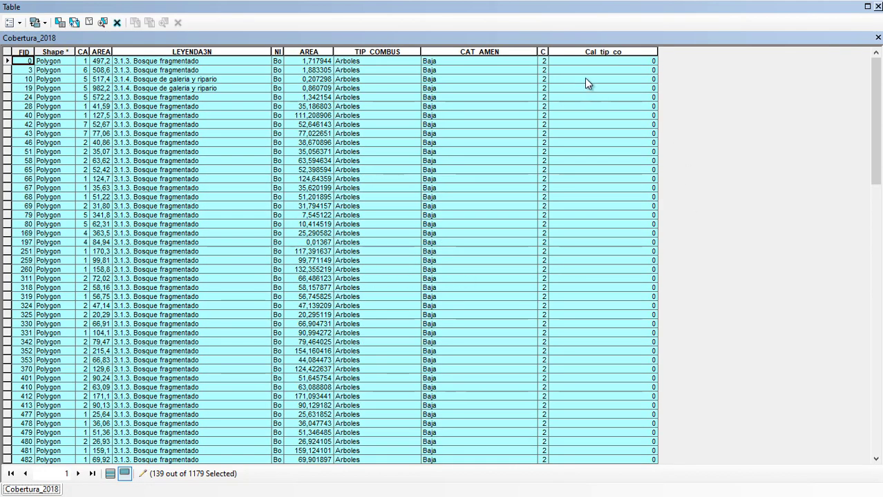
- Set Cal_tip_co to "2" for the selected Baja records with the Field Calculator
left_click(574, 51)
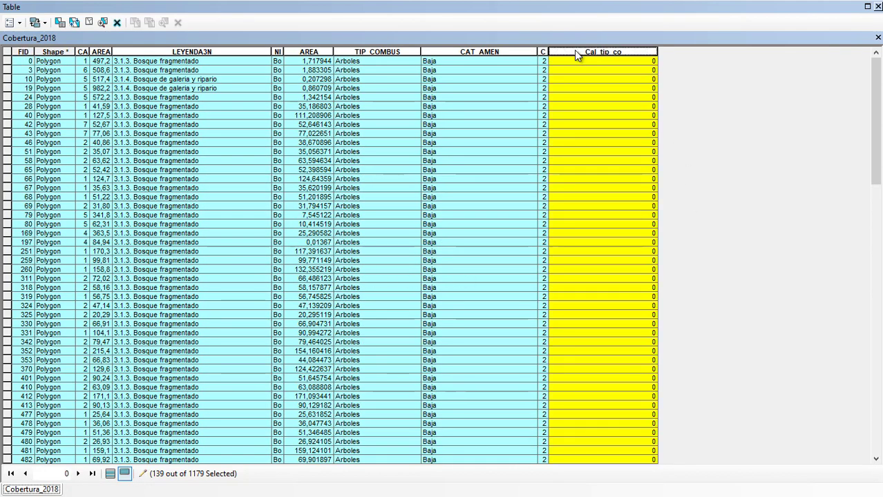
right_click(574, 51)
left_click(599, 134)
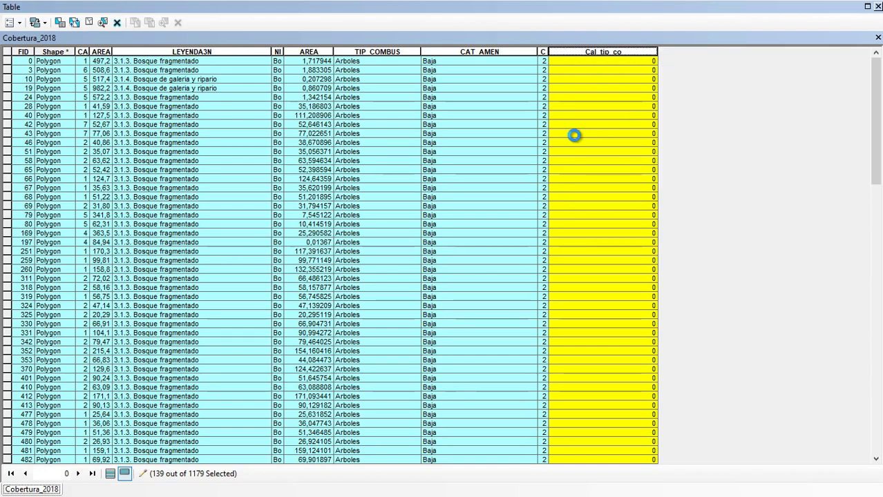
left_click(339, 270)
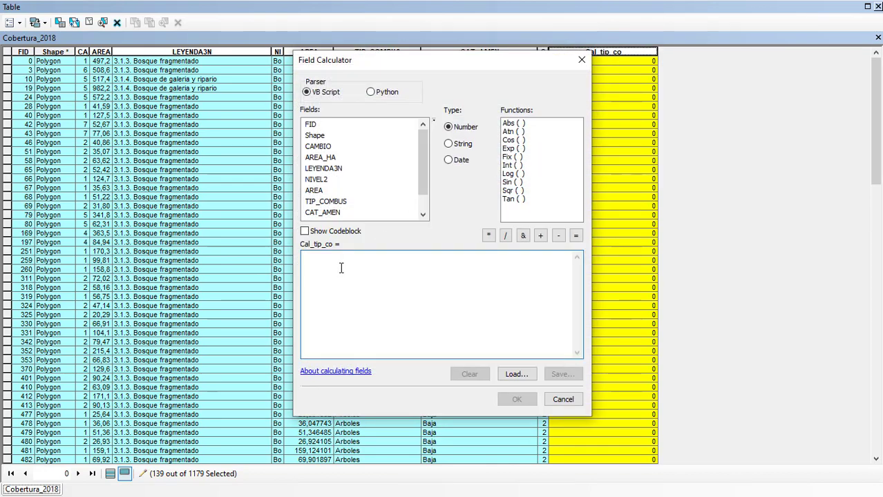
type("\"2")
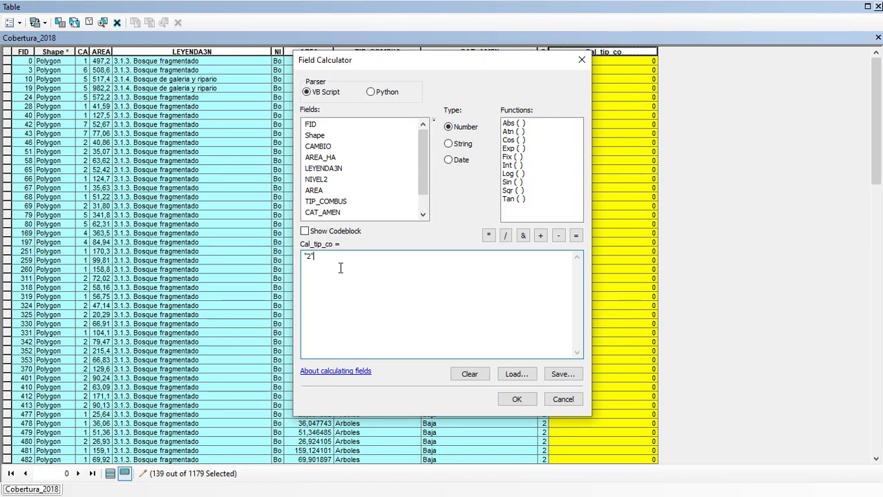
type("\"")
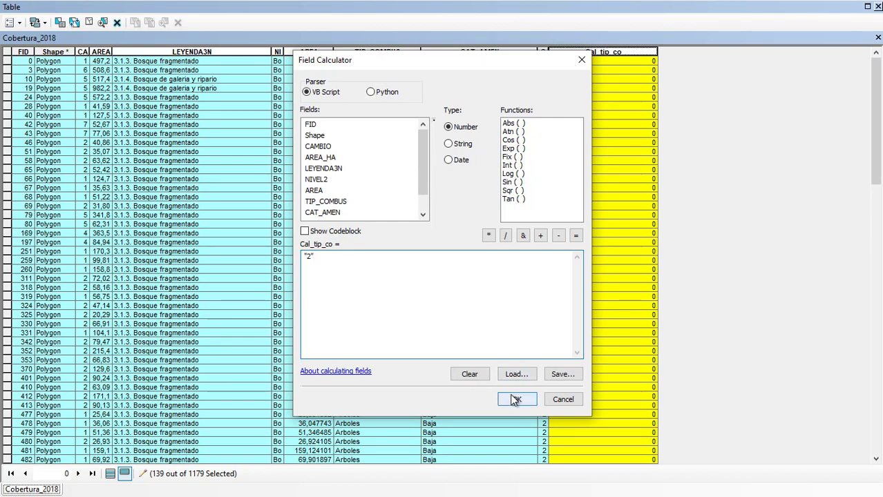
left_click(515, 399)
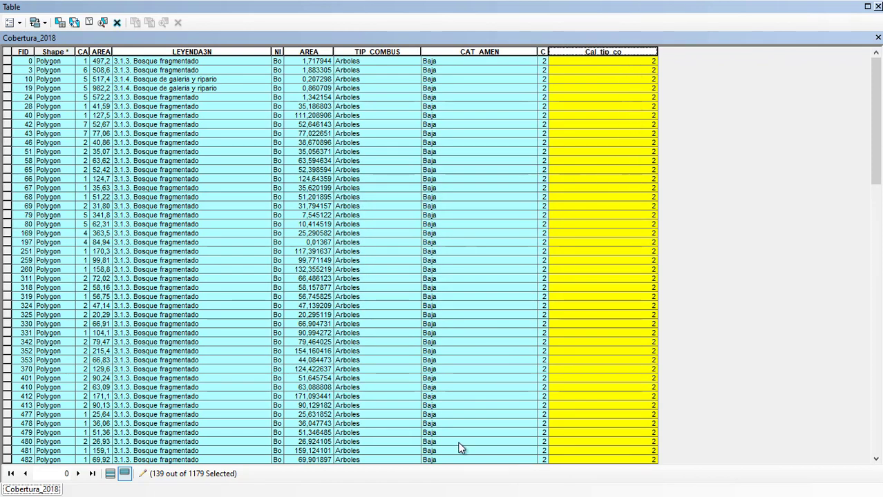
- Show all records again, clear the Baja selection, and close the attribute table
left_click(110, 474)
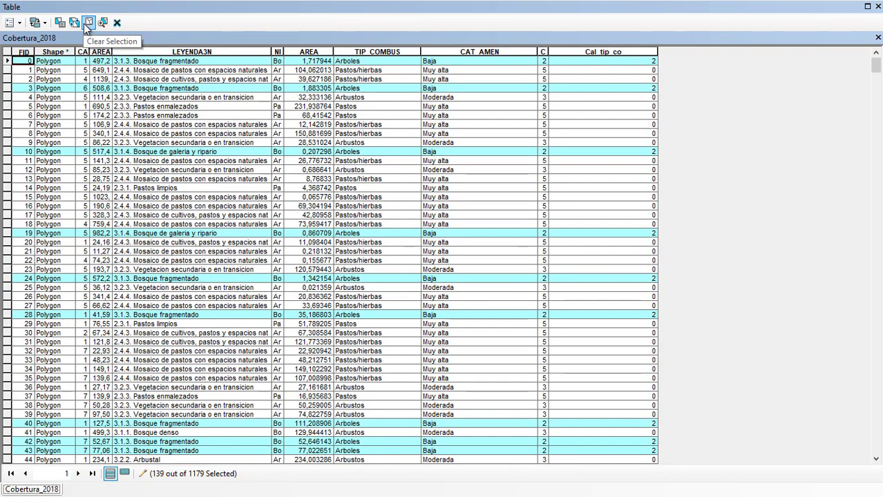
left_click(87, 24)
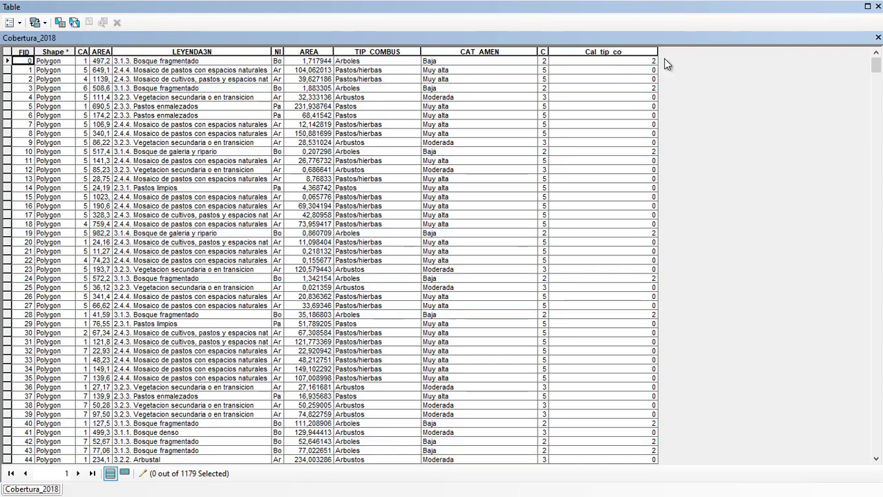
left_click(877, 7)
- Check the rating for the Moderada category in the protocol PDF in Acrobat Reader, and return to ArcMap
mouse_move(428, 484)
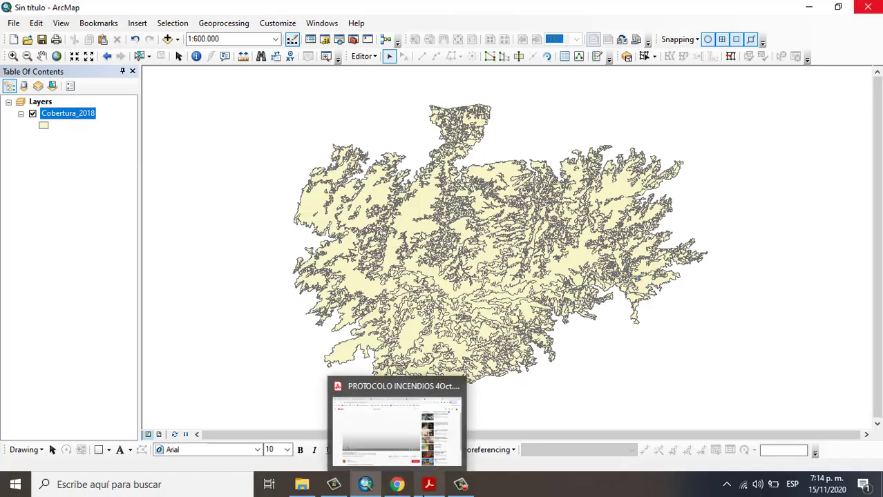
left_click(415, 428)
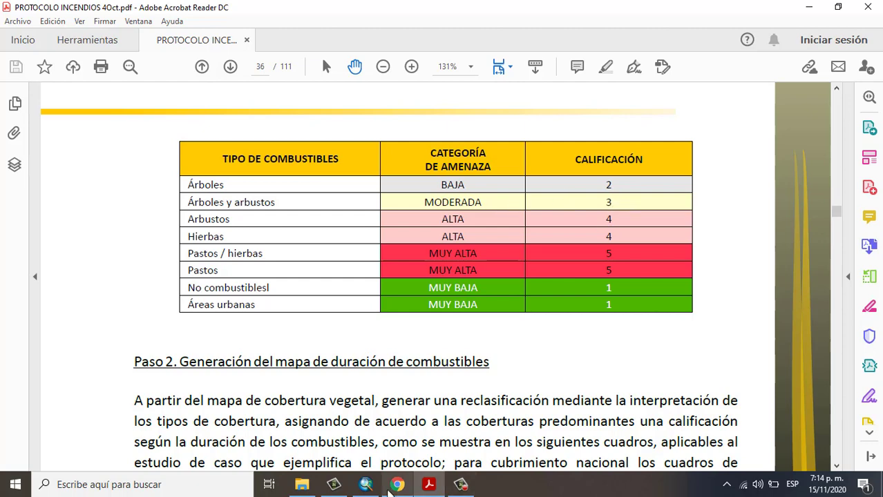
left_click(366, 484)
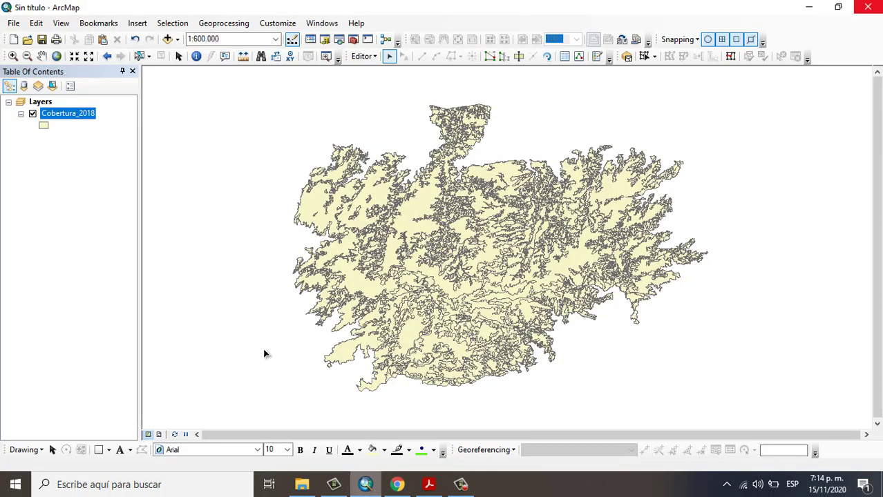
- Reopen the Cobertura_2018 attribute table, select the records where "CAT_AMEN" = 'Moderada', and show only the selected records
right_click(67, 119)
left_click(84, 133)
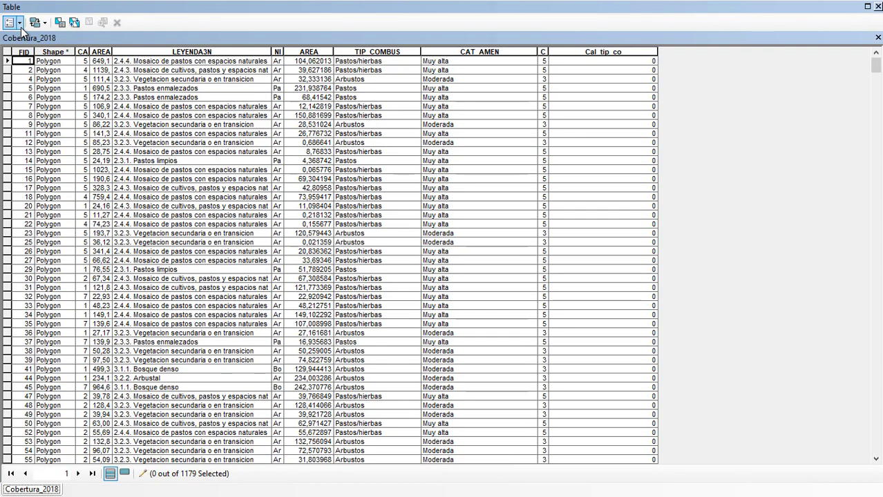
left_click(19, 23)
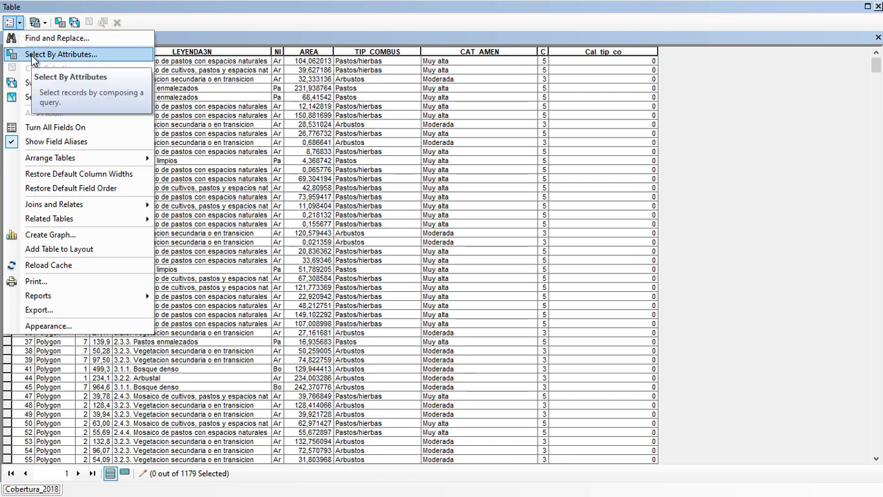
left_click(32, 55)
scroll(46, 120, "down", 3)
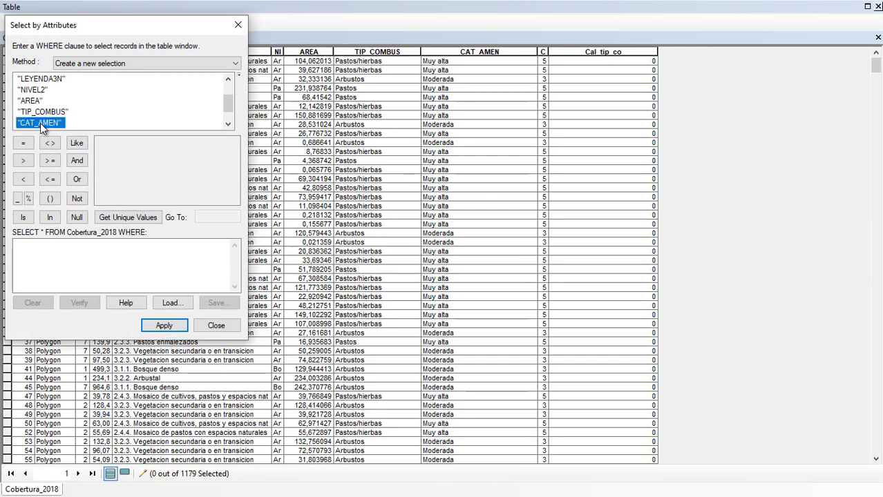
double_click(48, 128)
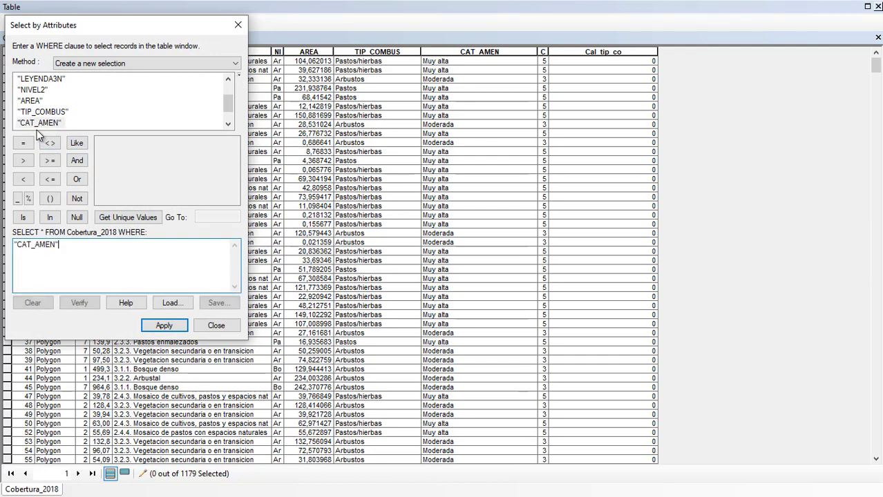
left_click(32, 143)
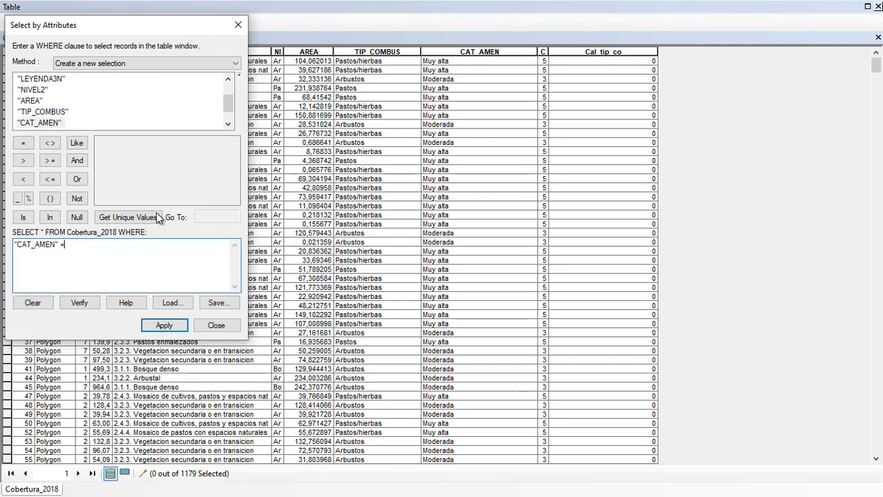
left_click(131, 217)
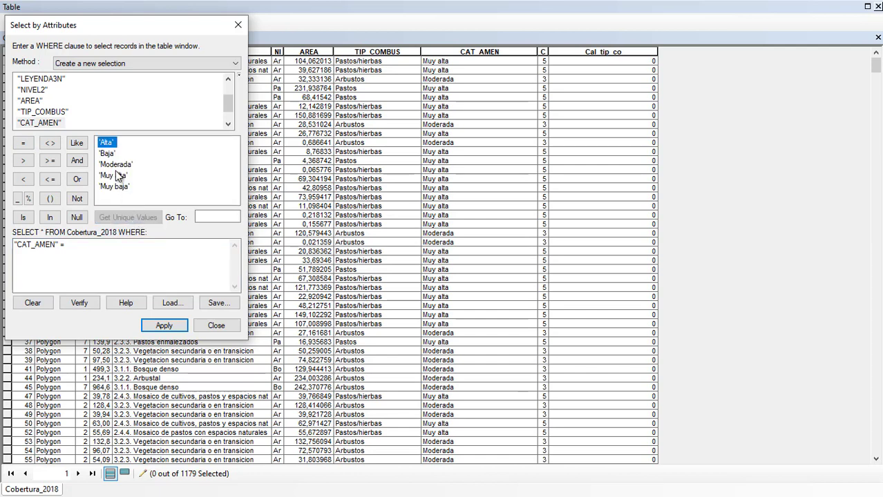
double_click(116, 167)
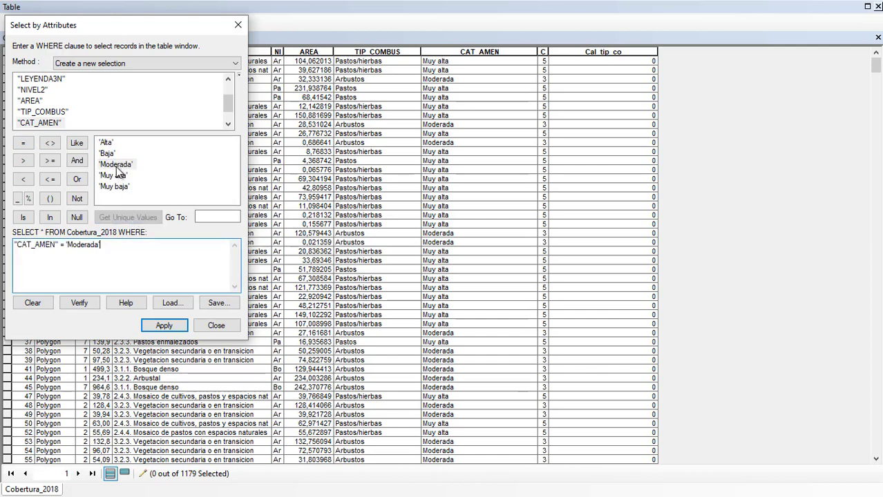
left_click(164, 326)
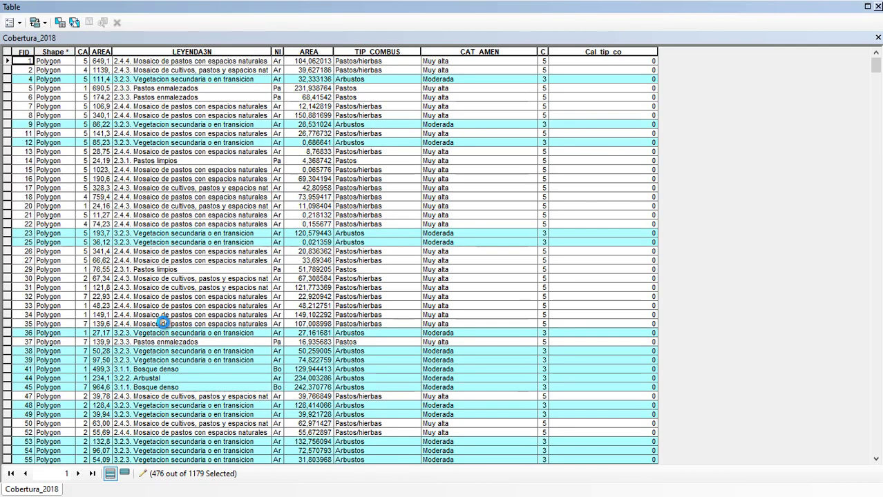
left_click(125, 474)
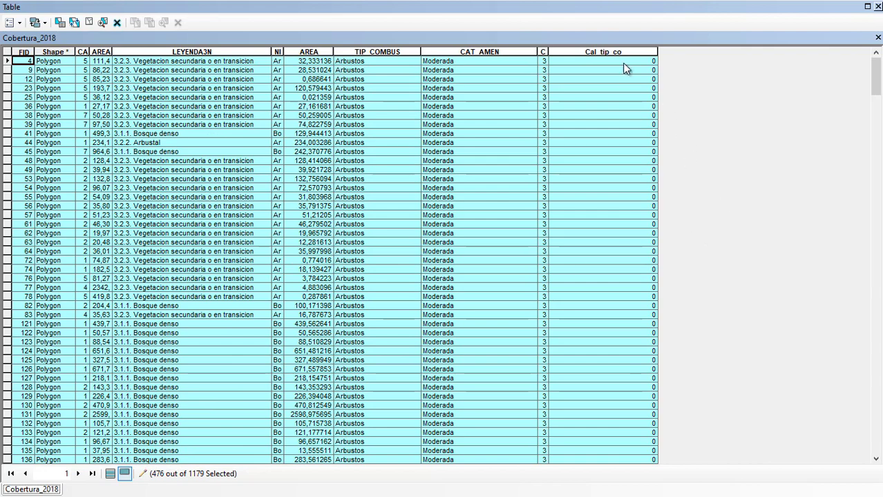
- Set Cal_tip_co to "3" for the selected Moderada records with the Field Calculator, and look over the calculated column
left_click(633, 52)
right_click(634, 52)
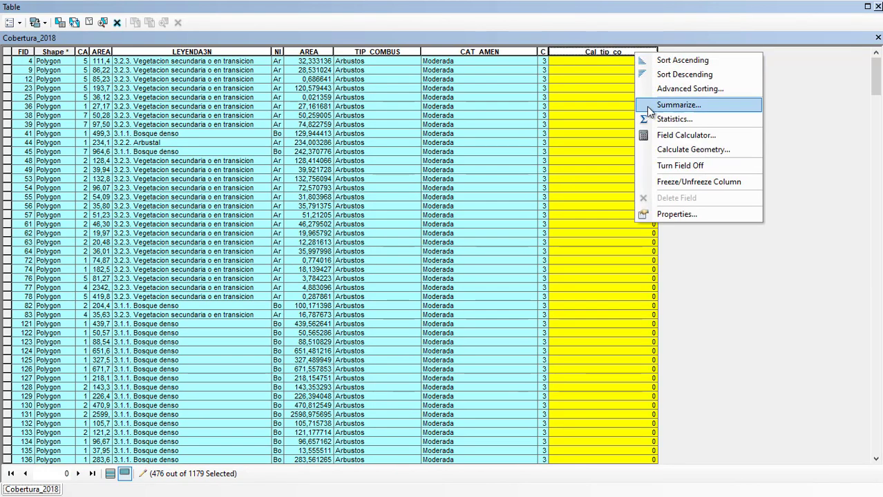
left_click(651, 137)
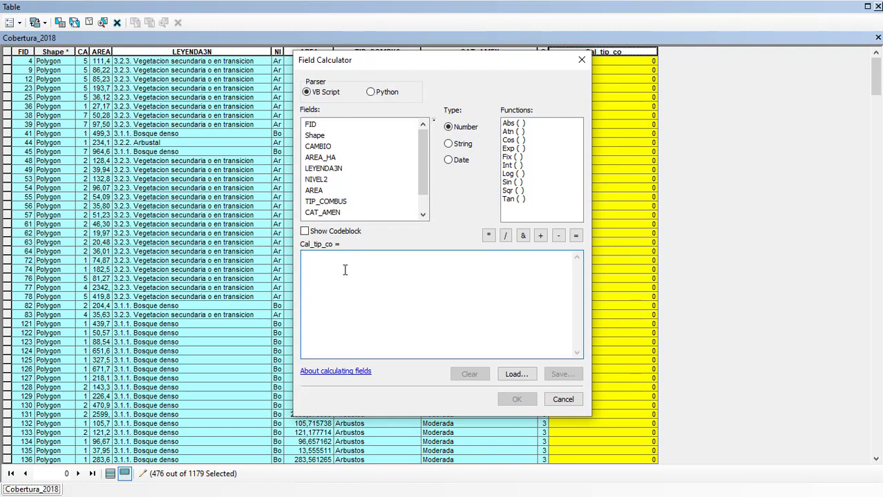
type("\"3")
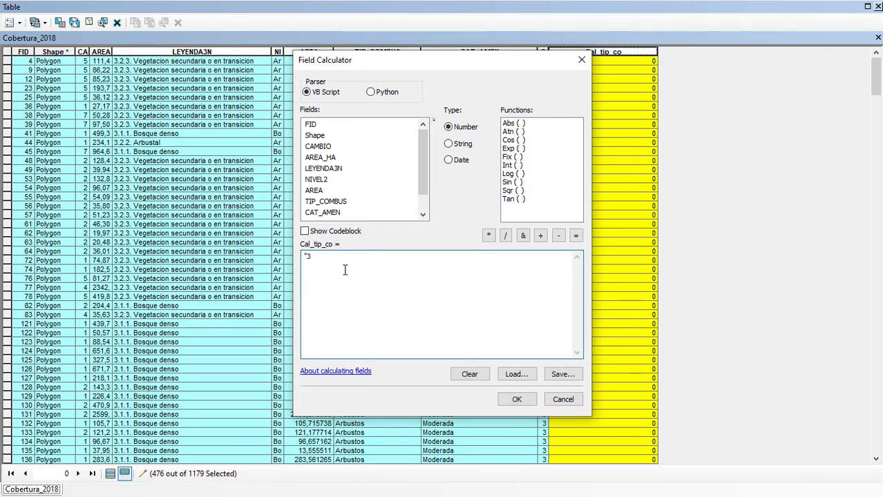
left_click(517, 399)
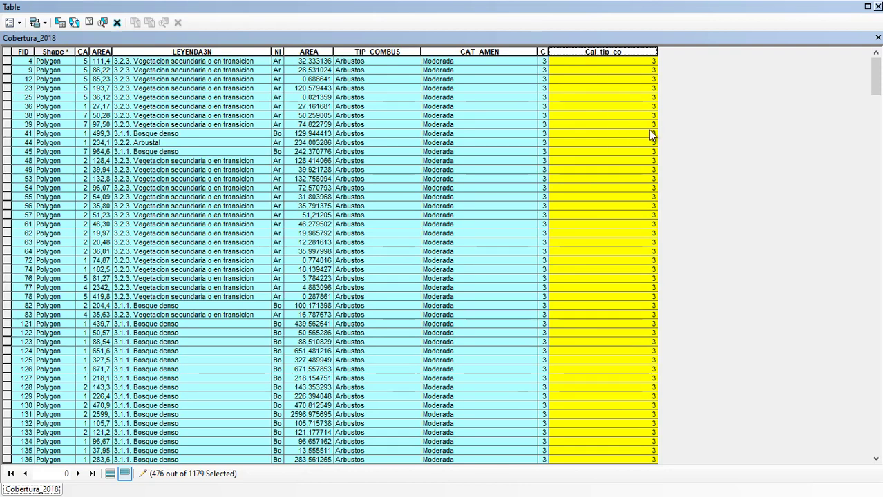
scroll(644, 164, "down", 3)
scroll(636, 128, "up", 2)
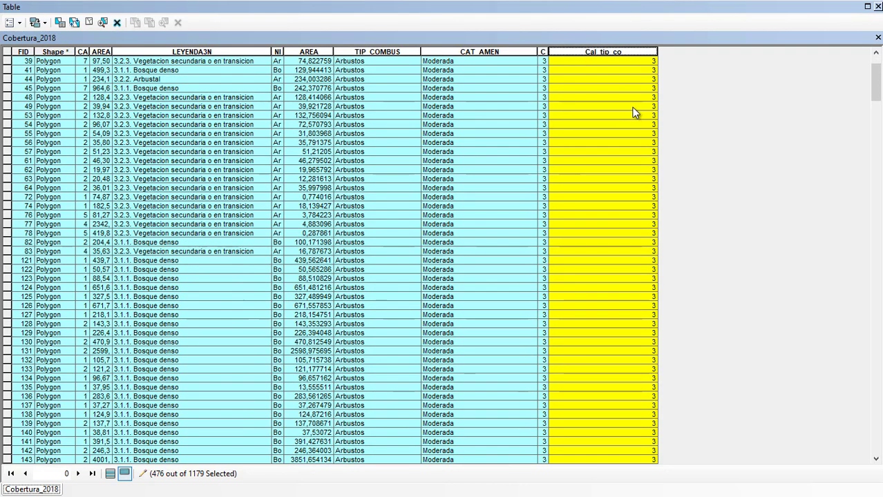
- Return to the full record view, clear the Moderada selection, and close the attribute table
left_click(110, 475)
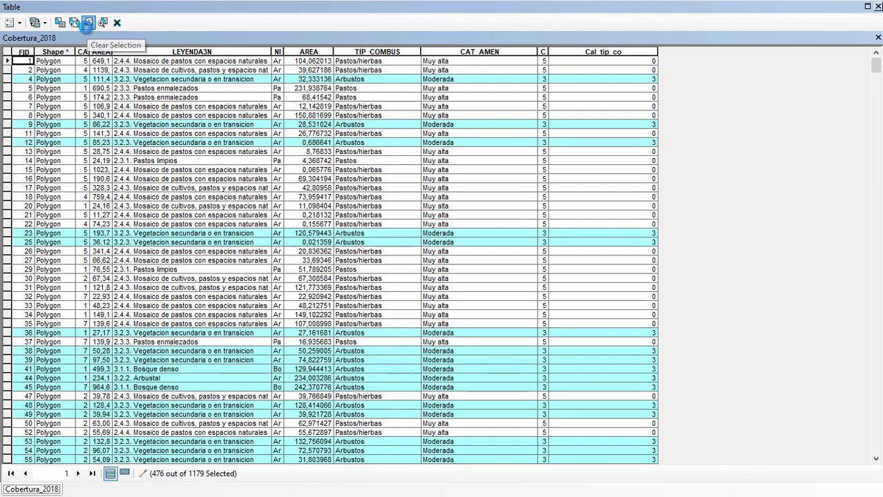
left_click(86, 26)
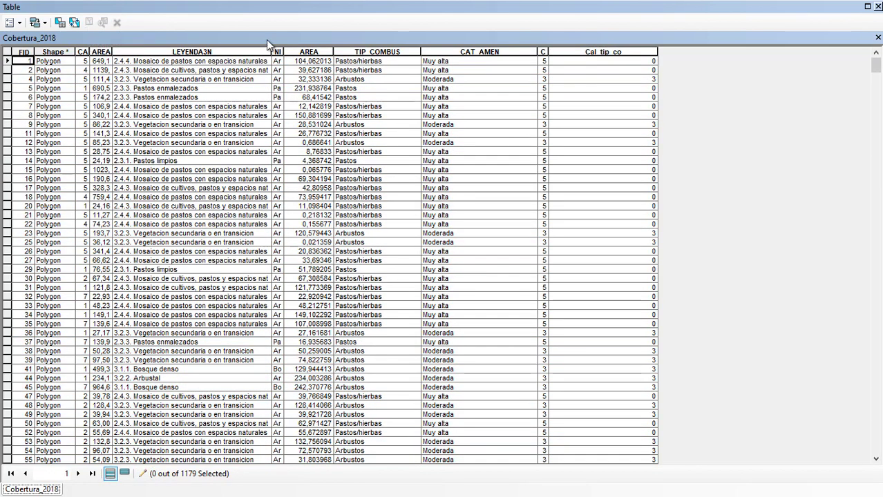
left_click(878, 6)
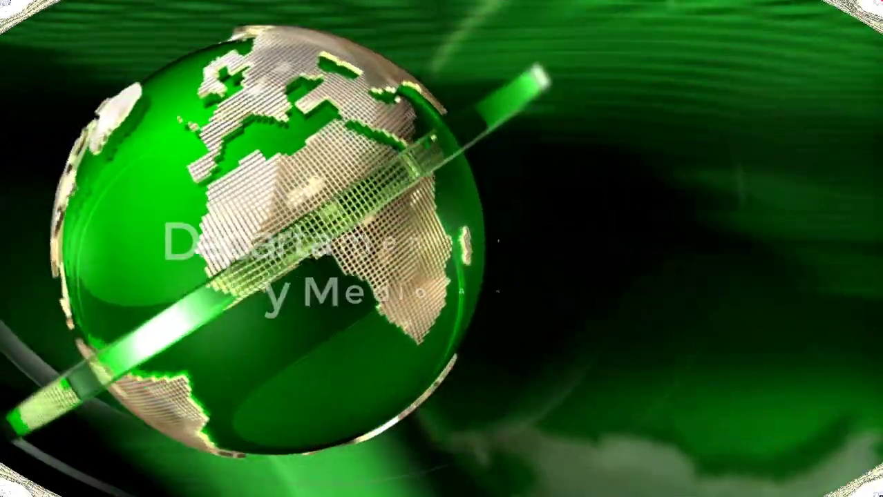